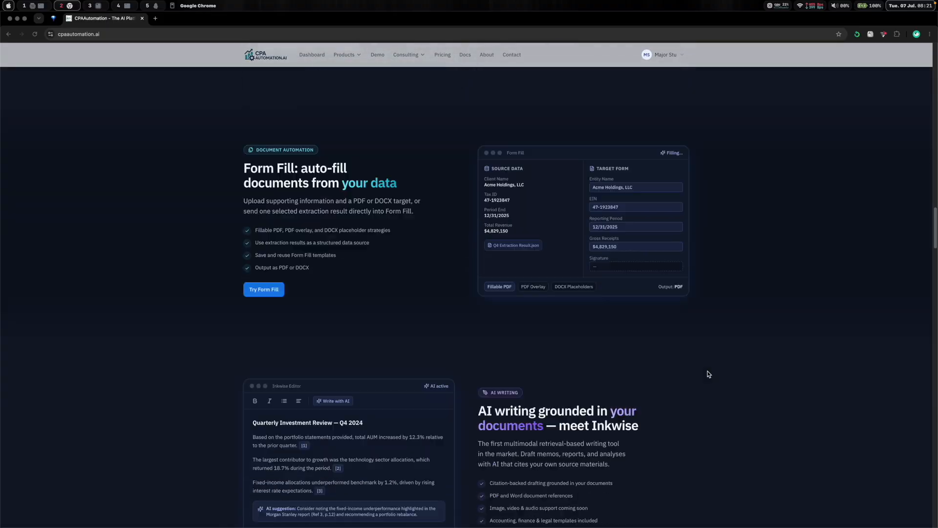
# - Read through the tenant-landlord interview summary document and glance at John's Lease Agreement PDF
pyautogui.hotkey('alt', '1')
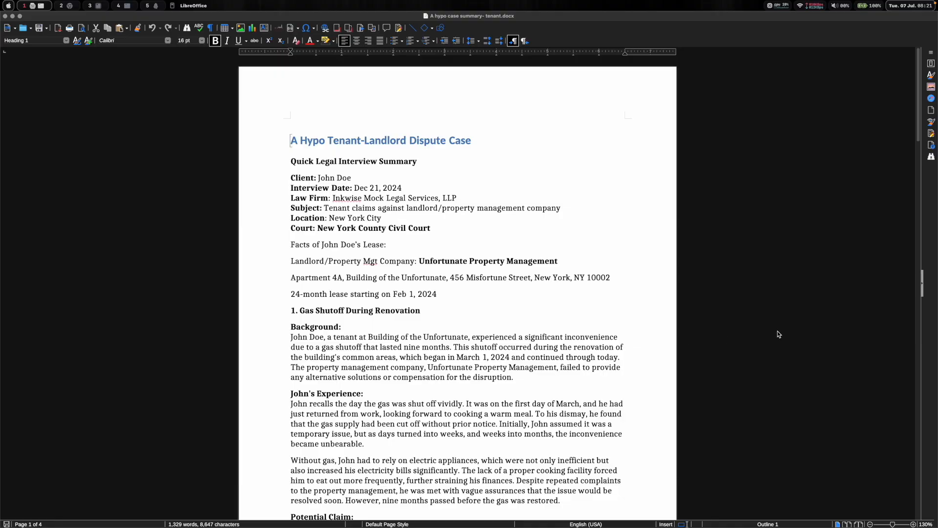
pyautogui.scroll(-3, 737, 334)
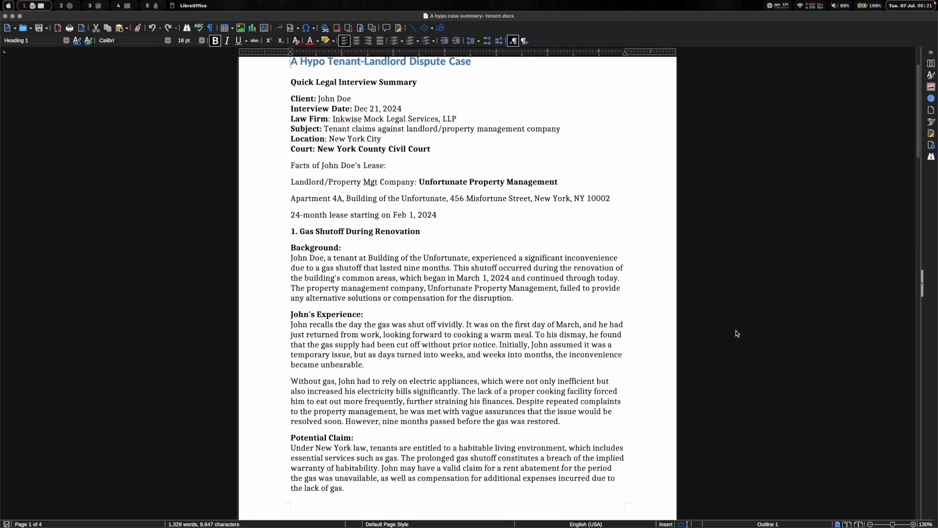
pyautogui.scroll(-7, 737, 334)
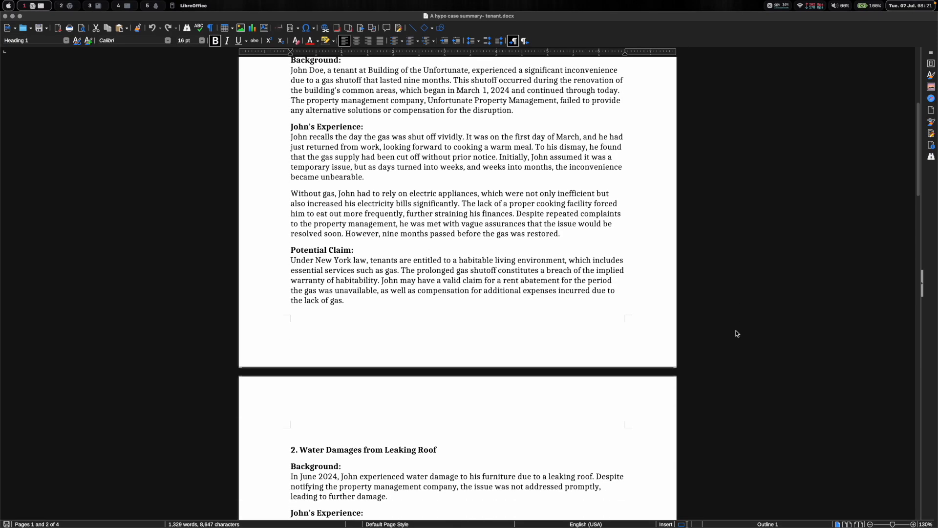
pyautogui.scroll(-8, 737, 334)
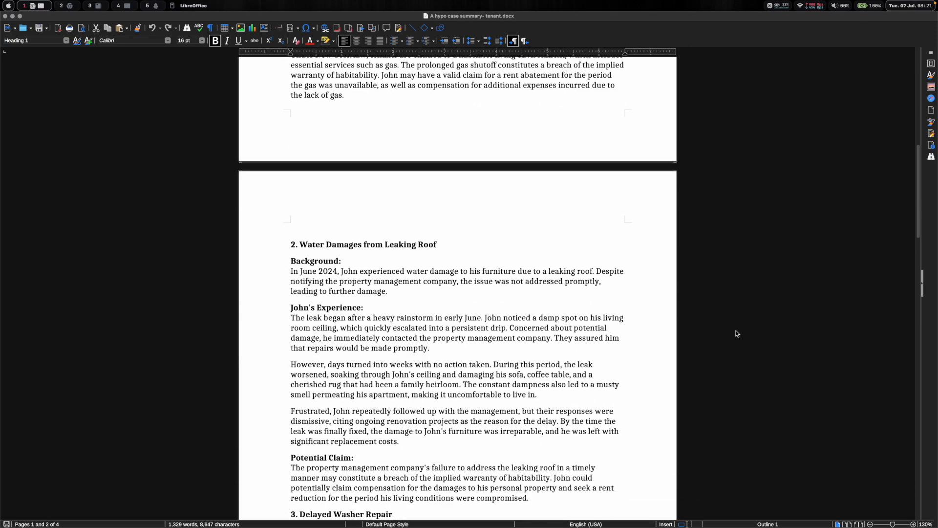
pyautogui.scroll(-4, 737, 333)
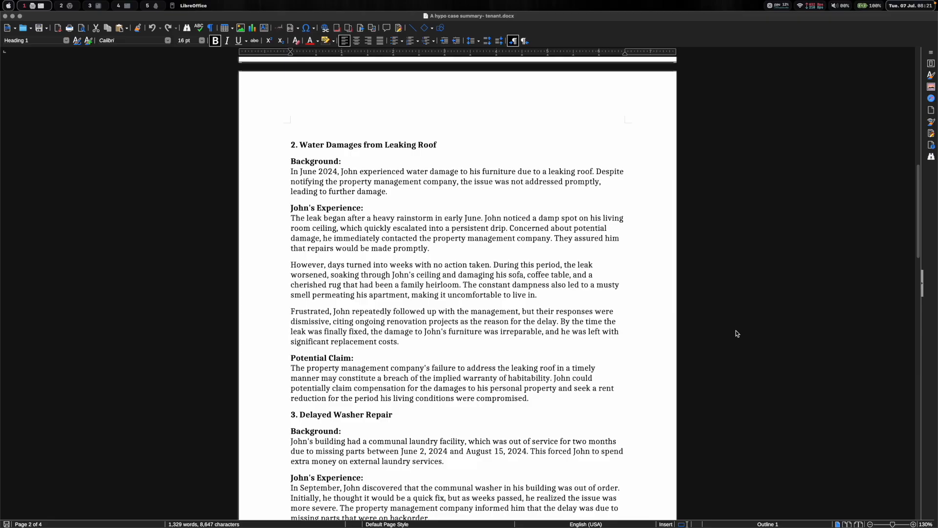
pyautogui.scroll(-3, 737, 333)
pyautogui.scroll(-7, 737, 334)
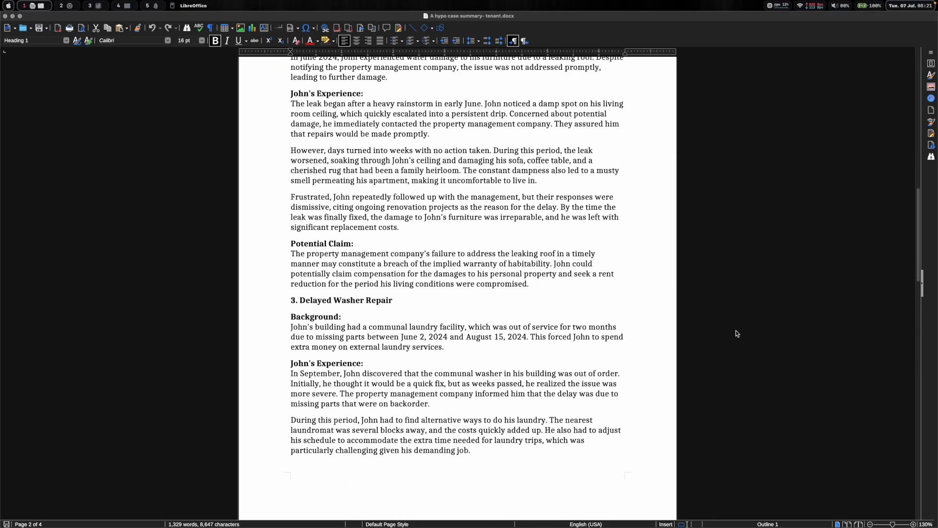
pyautogui.scroll(-2, 737, 333)
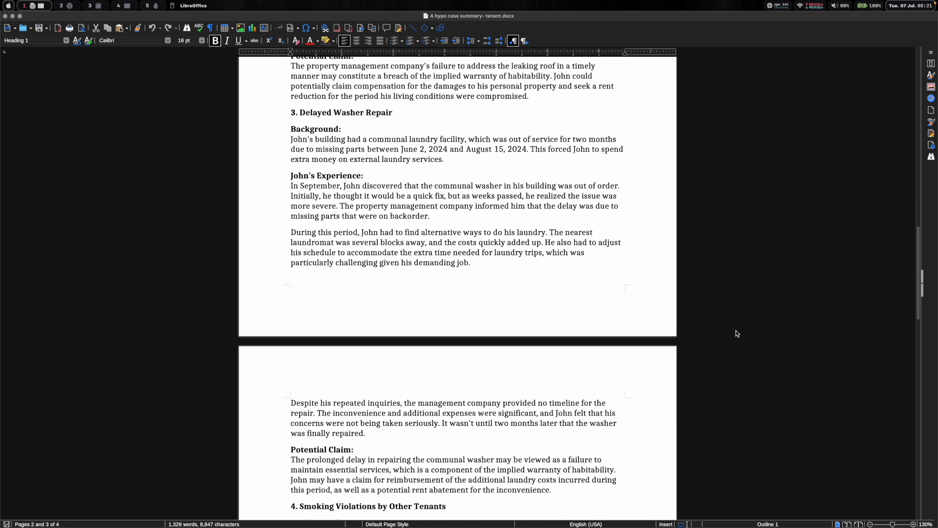
pyautogui.scroll(-2, 737, 334)
pyautogui.scroll(-2, 737, 334)
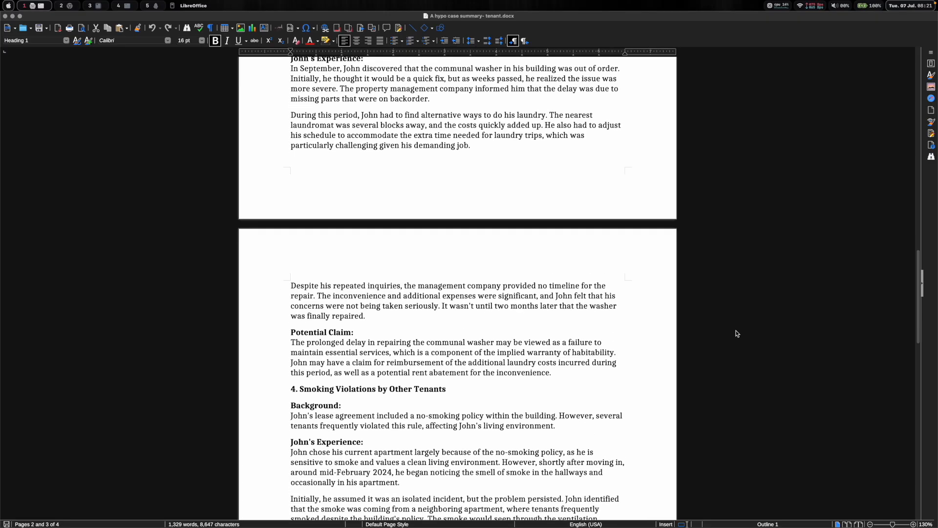
pyautogui.scroll(-3, 737, 334)
pyautogui.scroll(-5, 737, 334)
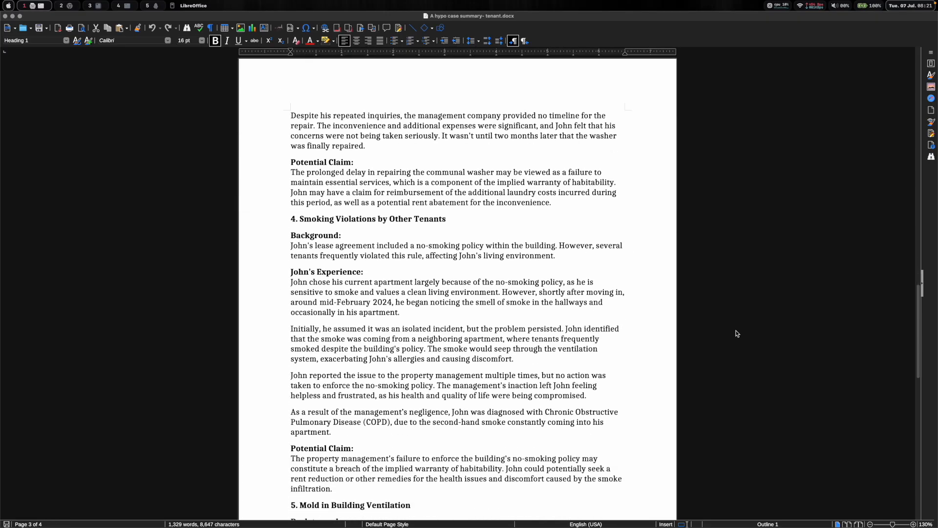
pyautogui.scroll(-2, 737, 334)
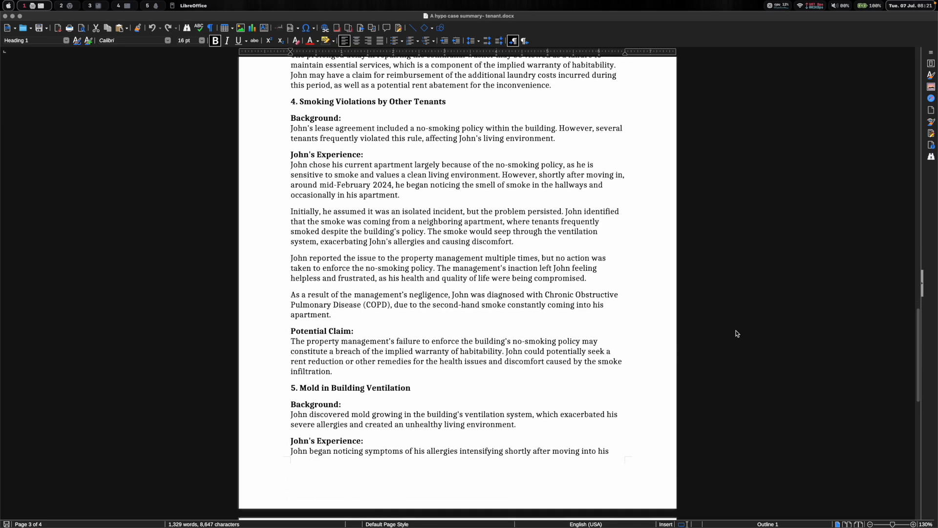
pyautogui.press('super+Tab')
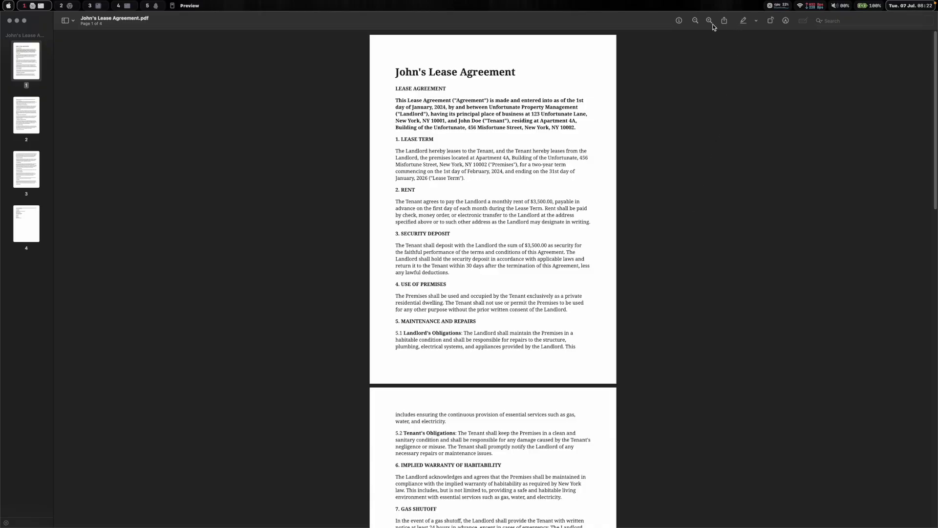
pyautogui.scroll(-15, 711, 116)
# - Open the Legal Complaint template from the Trial Legal system templates and skim its sections
pyautogui.hotkey('alt', '2')
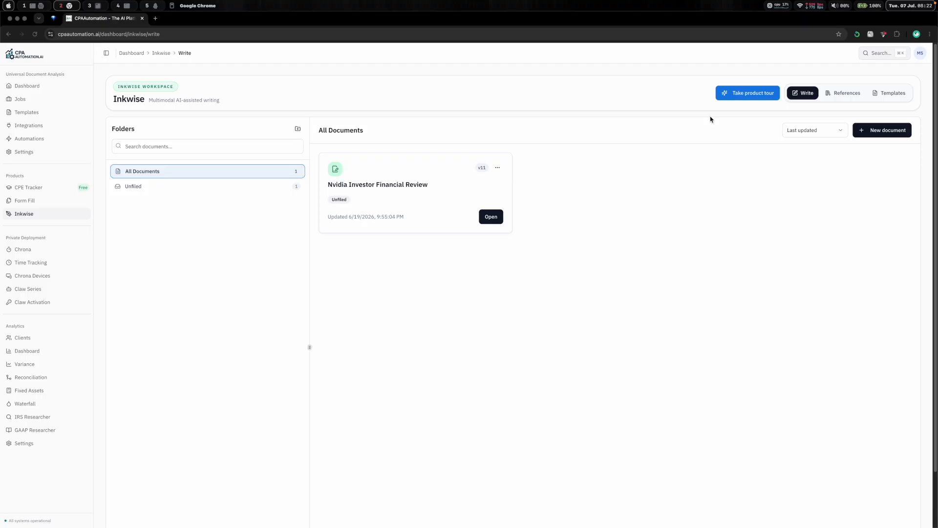
pyautogui.click(888, 96)
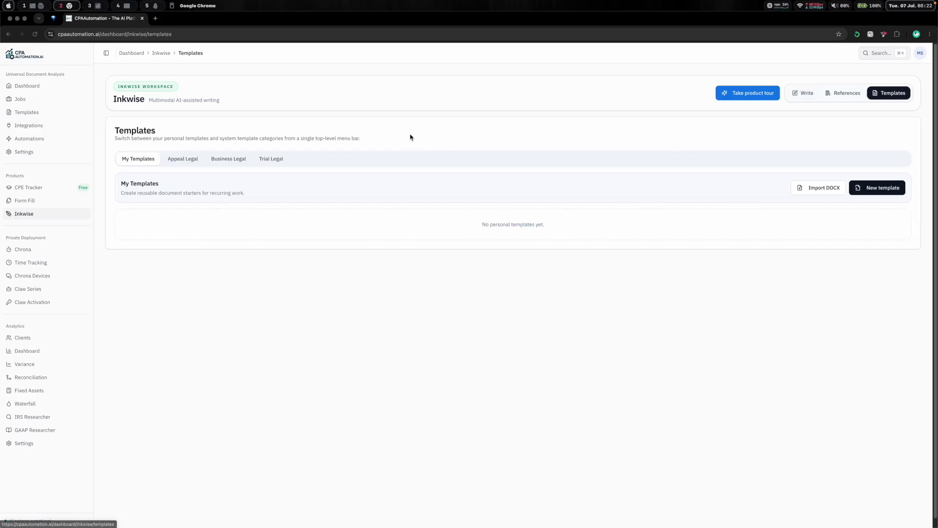
pyautogui.click(282, 159)
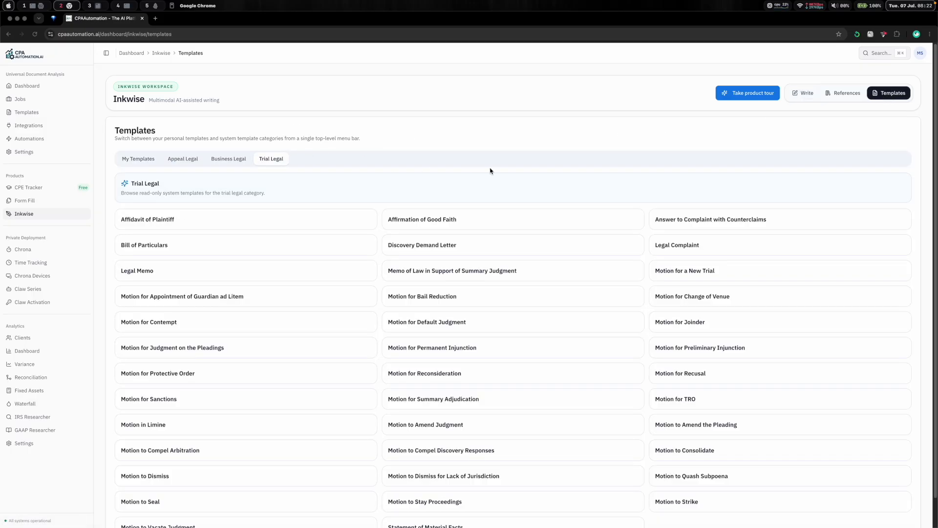
pyautogui.click(697, 251)
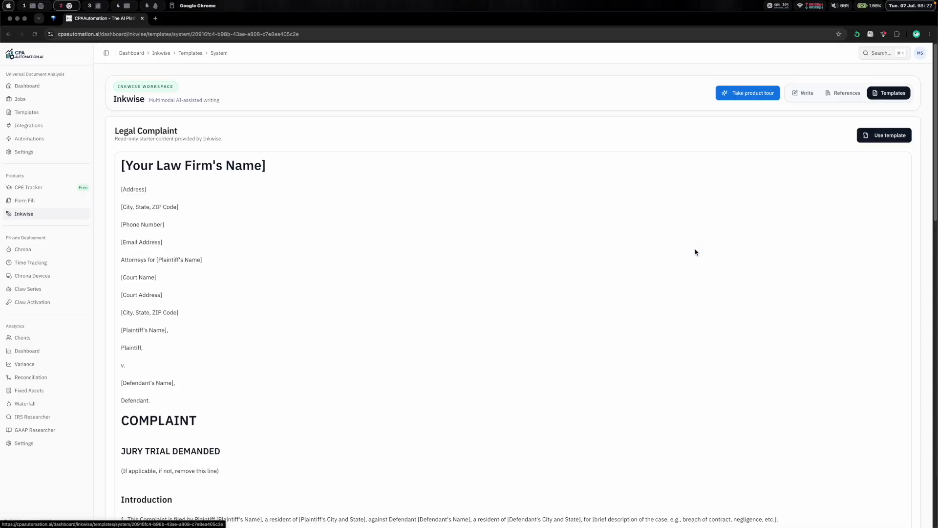
pyautogui.scroll(-15, 482, 236)
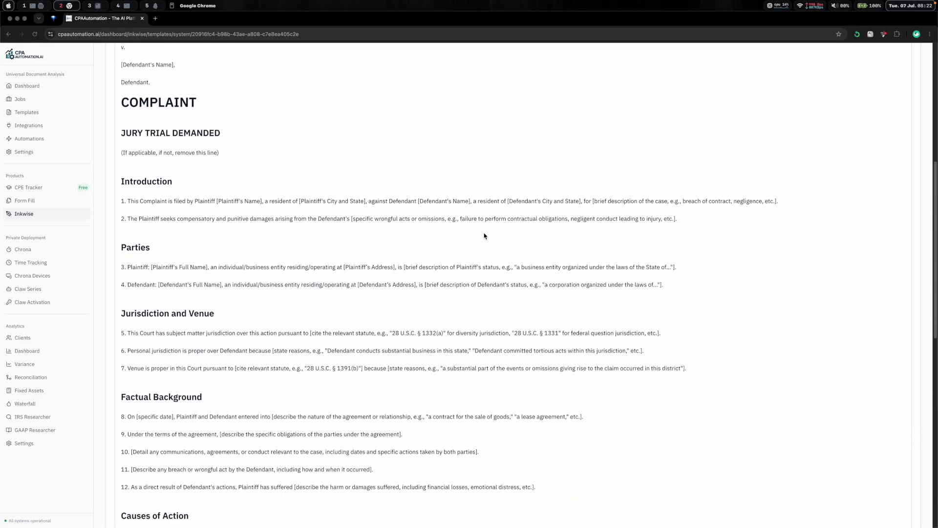
pyautogui.scroll(-8, 484, 236)
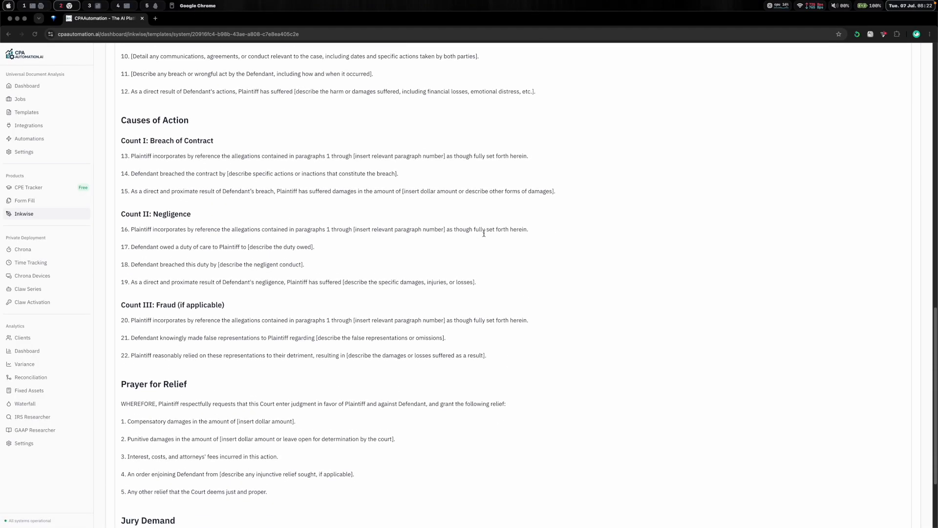
pyautogui.scroll(20, 485, 236)
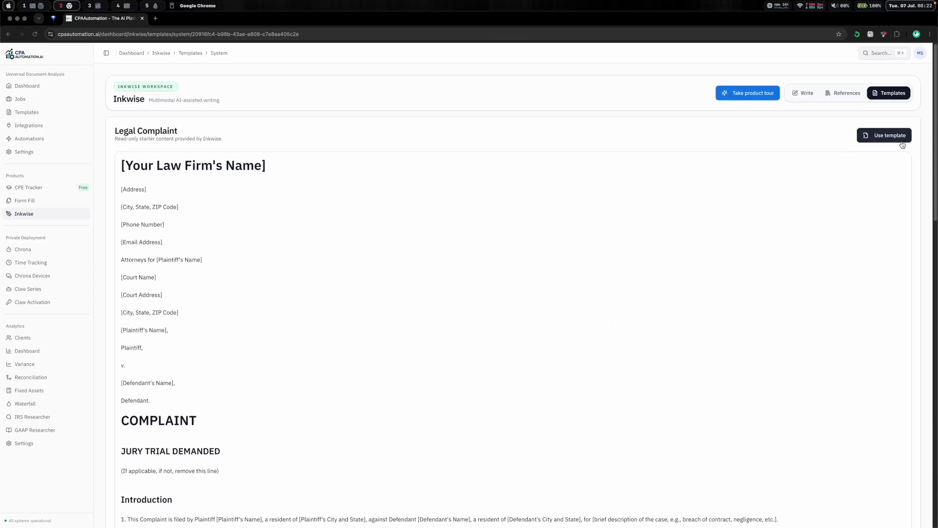
# - Start a draft from the Legal Complaint template and set its document title to 'John Doe vs. Unfortunate Property Management'
pyautogui.click(902, 142)
pyautogui.click(795, 130)
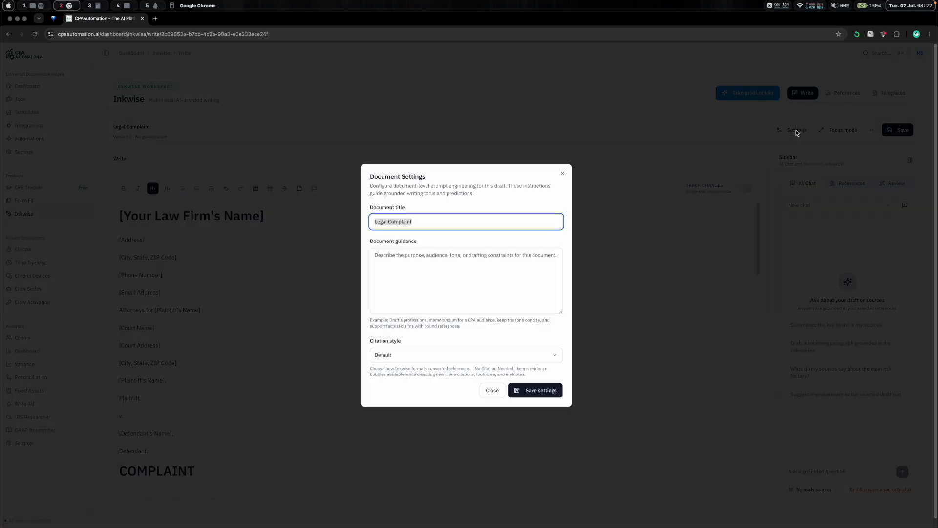
pyautogui.click(454, 223)
pyautogui.press('super+a')
pyautogui.write('Joh')
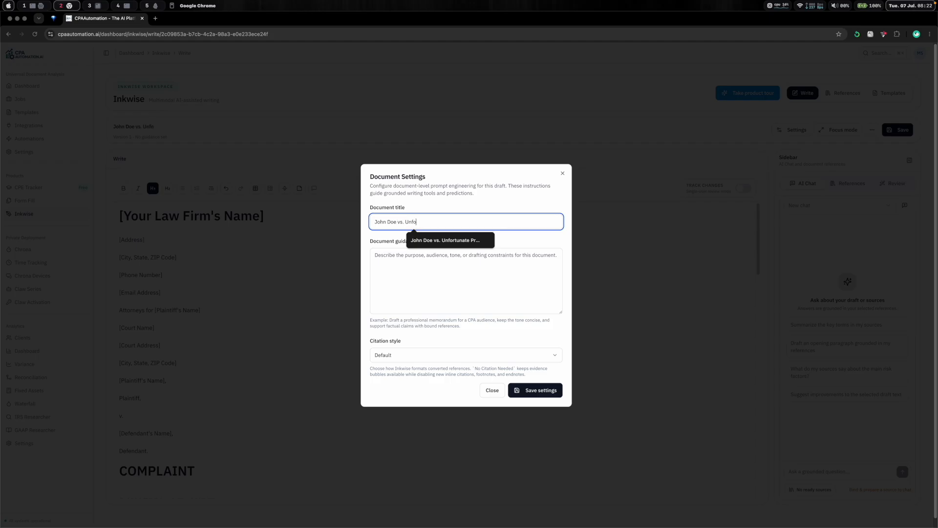
pyautogui.write('rtunate')
# - Set the document guidance to 'A legal complaint by a tenant for various claims against the landlord company in a lawyer's tone.', choose Bluebook citations and save
pyautogui.press('Tab')
pyautogui.write('A le')
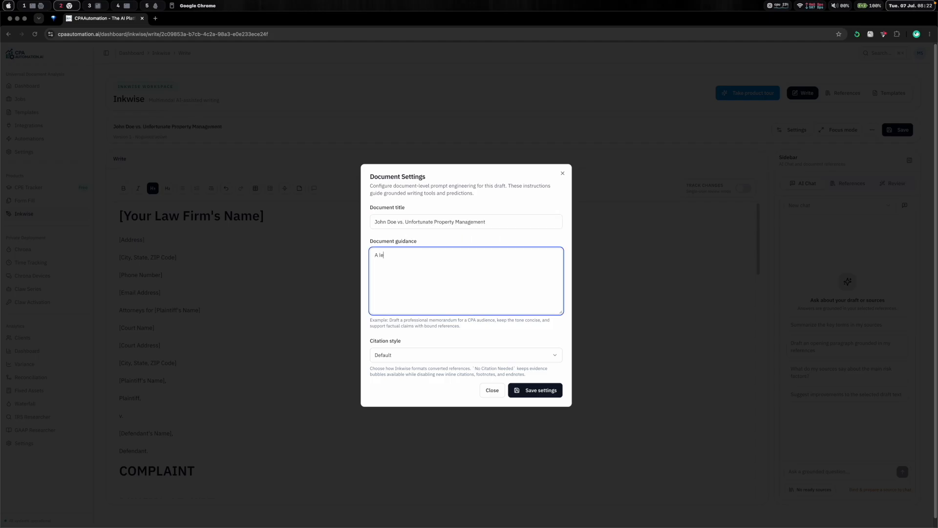
pyautogui.write('gal complaint by a tenant for various claims against the landlord company in a serious tone.')
pyautogui.click(424, 361)
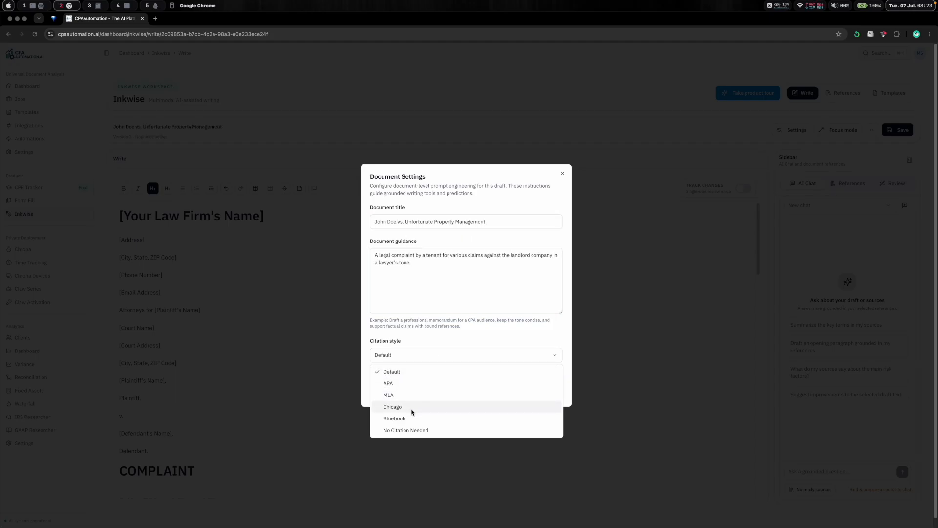
pyautogui.click(408, 418)
pyautogui.click(537, 393)
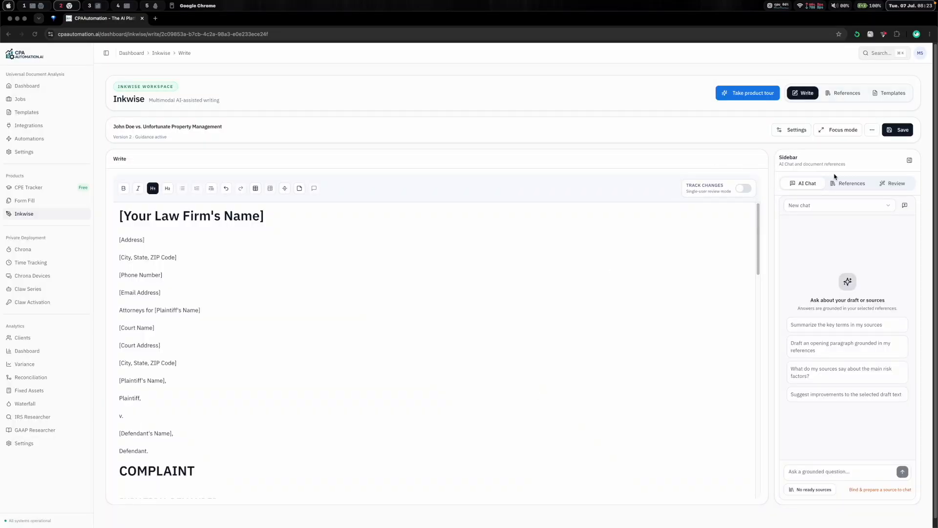
# - Add all files from a Downloads subfolder as references for the document
pyautogui.click(845, 185)
pyautogui.click(817, 235)
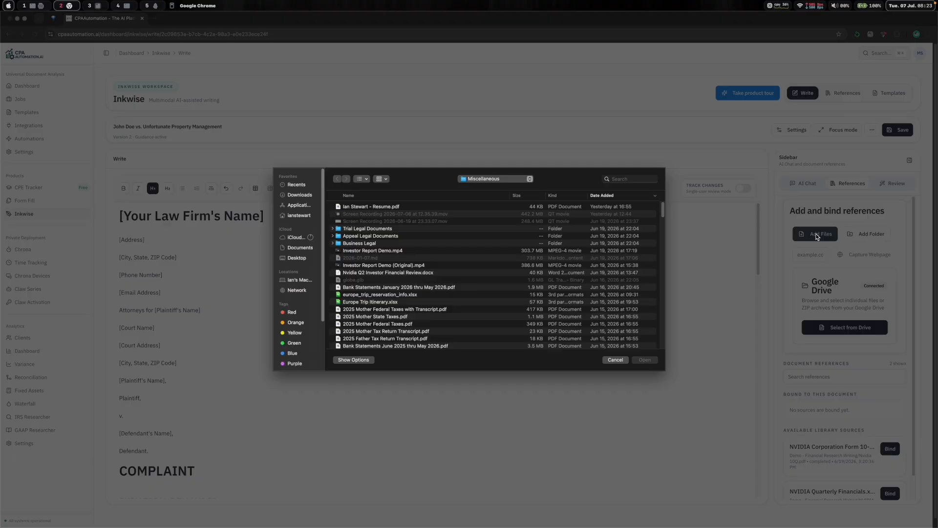
pyautogui.click(298, 194)
pyautogui.doubleClick(382, 251)
pyautogui.doubleClick(399, 215)
pyautogui.press('super+a')
pyautogui.click(640, 360)
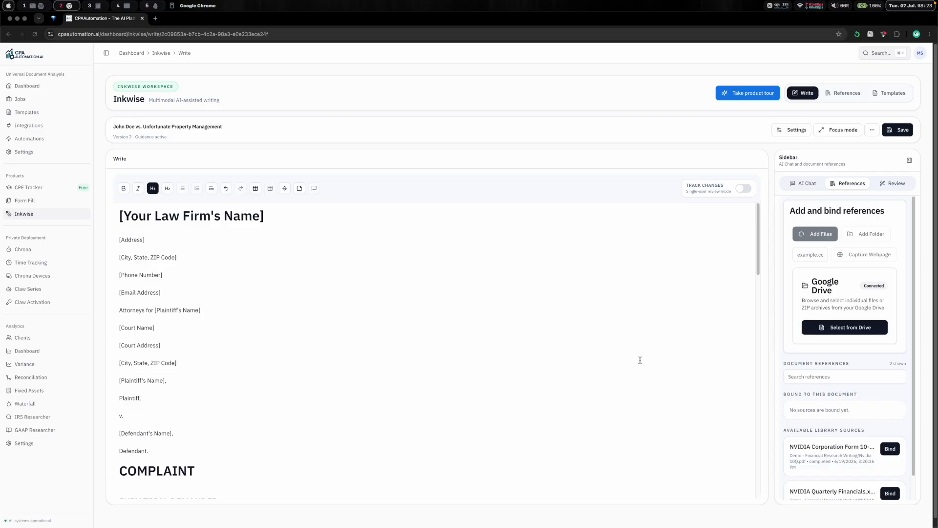
# - Rewrite the firm header placeholders with AI grounded in Inkwise Mock Legal Services, prompting 'Update the selected text based on the reference', and replace the selection
pyautogui.scroll(-2, 834, 370)
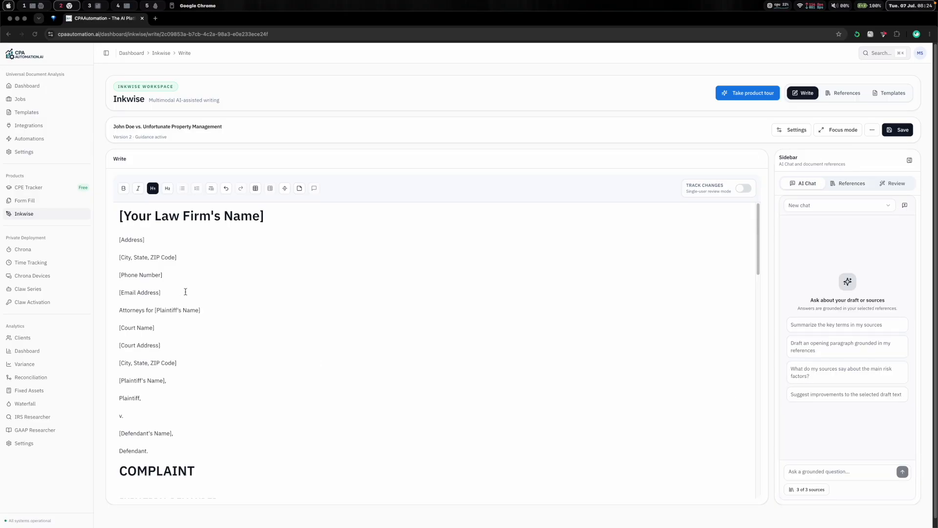
pyautogui.moveTo(185, 292); pyautogui.dragTo(120, 211)
pyautogui.click(132, 309)
pyautogui.click(276, 310)
pyautogui.click(222, 327)
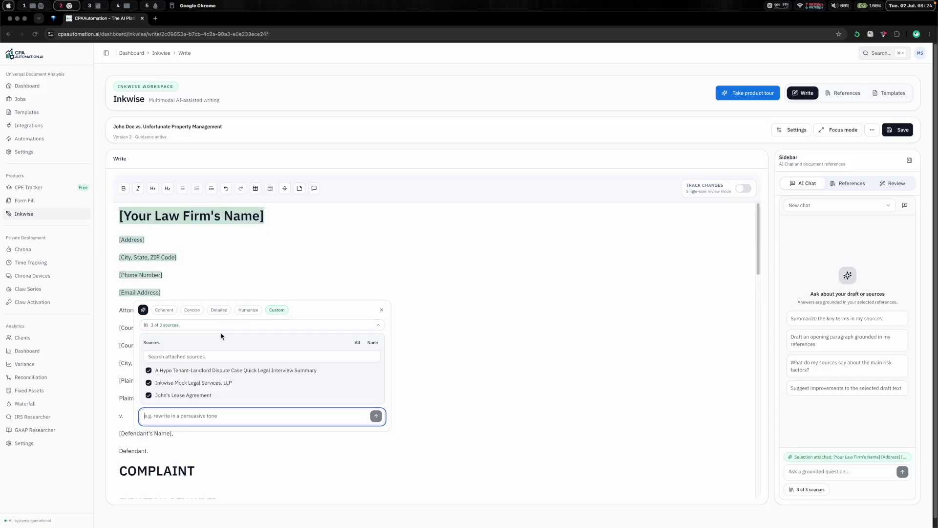
pyautogui.click(149, 395)
pyautogui.write('Update the selected text based on the reference')
pyautogui.click(375, 418)
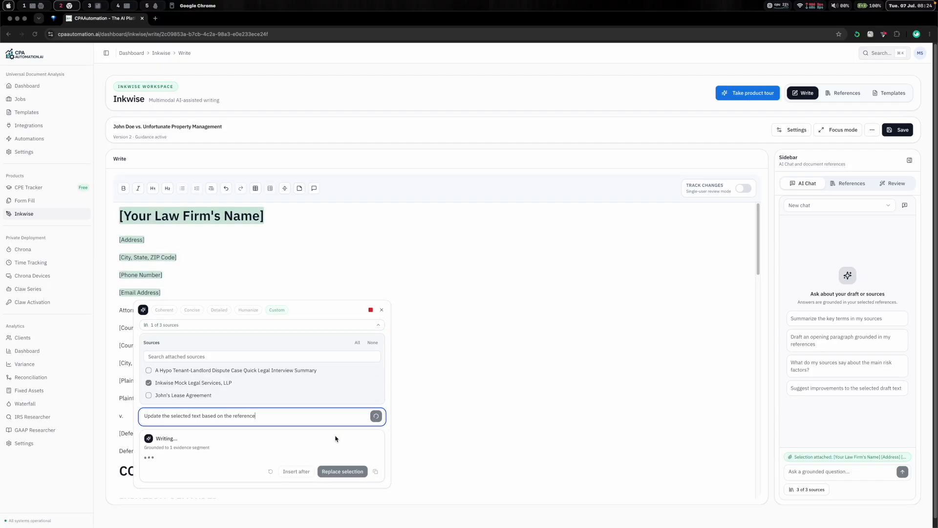
pyautogui.click(343, 509)
# - Enter 'John Doe's Legal Complaint' as the heading and inspect the evidence behind the firm-name citation
pyautogui.click(170, 212)
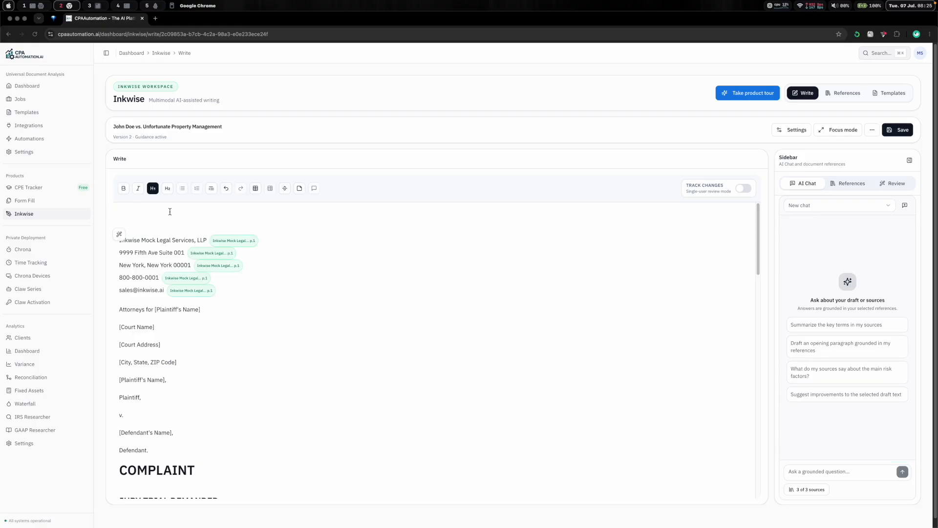
pyautogui.write("John Doe's Legal Complaint")
pyautogui.click(234, 241)
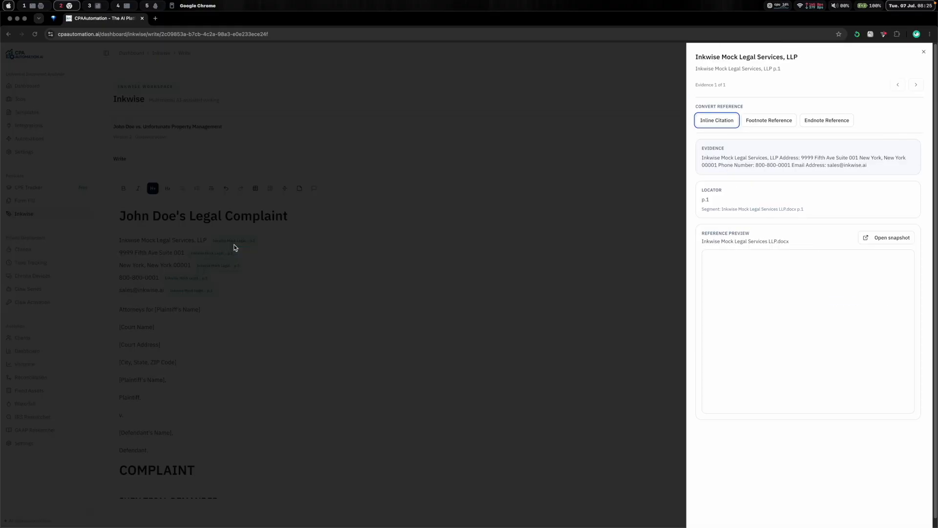
pyautogui.click(924, 53)
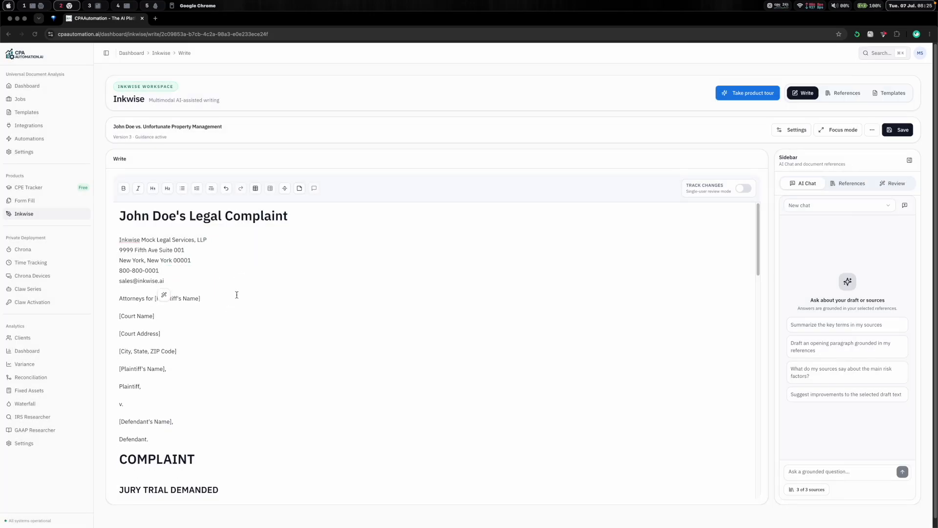
# - Replace the plaintiff placeholder in the attorneys line with 'John Doe'
pyautogui.click(237, 295)
pyautogui.press('BackSpace')
pyautogui.press('BackSpace')
pyautogui.press('BackSpace')
pyautogui.press('BackSpace')
pyautogui.press('BackSpace')
pyautogui.press('BackSpace')
pyautogui.press('BackSpace')
pyautogui.press('BackSpace')
pyautogui.press('BackSpace')
pyautogui.press('BackSpace')
pyautogui.press('BackSpace')
pyautogui.press('BackSpace')
pyautogui.press('BackSpace')
pyautogui.press('BackSpace')
pyautogui.press('BackSpace')
pyautogui.press('BackSpace')
pyautogui.press('BackSpace')
pyautogui.press('BackSpace')
pyautogui.write('John Doe')
pyautogui.press('Down')
# - Fill the court name and address placeholders with AI using the prompt 'Populate the New York City Civil Court's address' and no sources
pyautogui.moveTo(191, 350); pyautogui.dragTo(120, 315)
pyautogui.click(151, 368)
pyautogui.click(286, 370)
pyautogui.click(380, 402)
pyautogui.click(271, 474)
pyautogui.hotkey('ctrl', 'a')
pyautogui.write("Populate the New York City Civil Court's address")
pyautogui.click(262, 475)
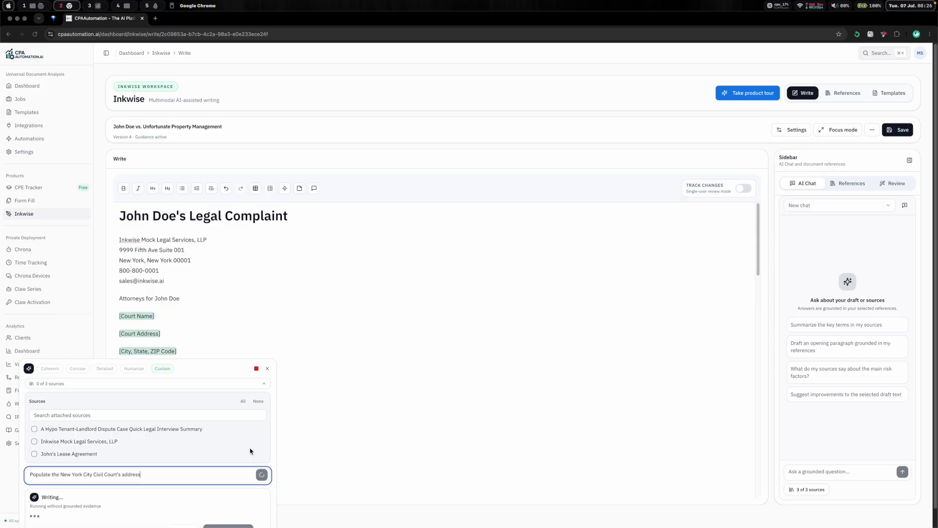
pyautogui.click(229, 282)
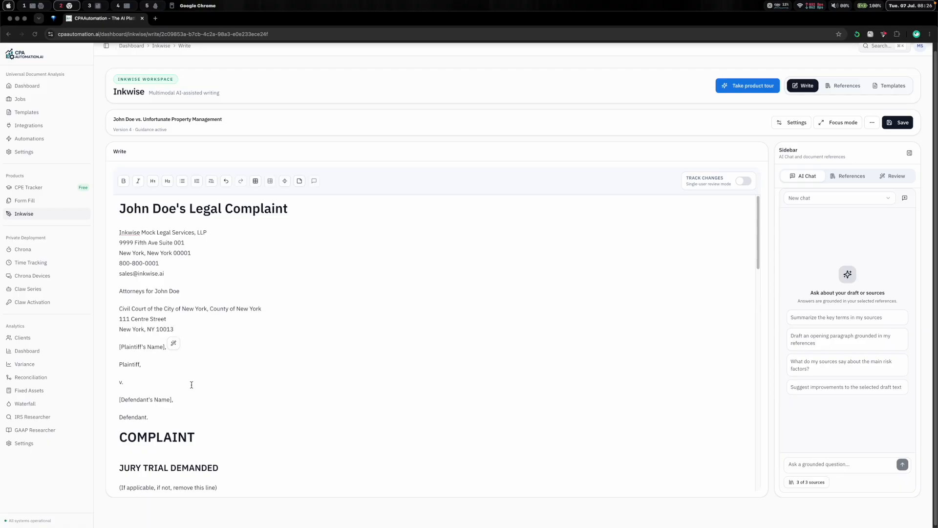
# - Fill the plaintiff and defendant placeholders with AI grounded in John's Lease Agreement, prompting to populate the information based on the reference
pyautogui.moveTo(168, 417); pyautogui.dragTo(118, 346)
pyautogui.click(133, 433)
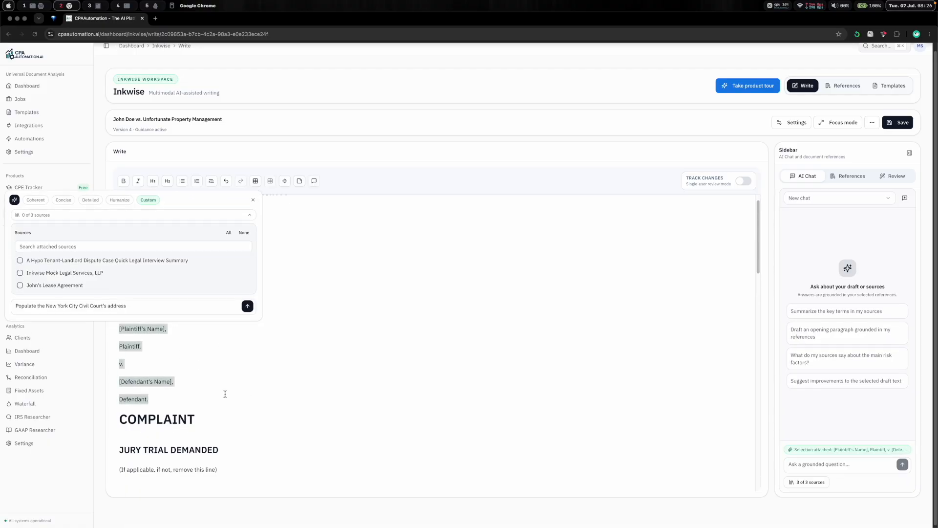
pyautogui.click(20, 285)
pyautogui.moveTo(46, 306); pyautogui.dragTo(126, 306)
pyautogui.write('information based on the reference')
pyautogui.click(248, 310)
pyautogui.click(224, 307)
pyautogui.click(120, 345)
pyautogui.press('BackSpace')
# - Inspect the lease agreement evidence behind the plaintiff name citation
pyautogui.click(189, 332)
pyautogui.scroll(-3, 805, 401)
pyautogui.scroll(-1, 805, 400)
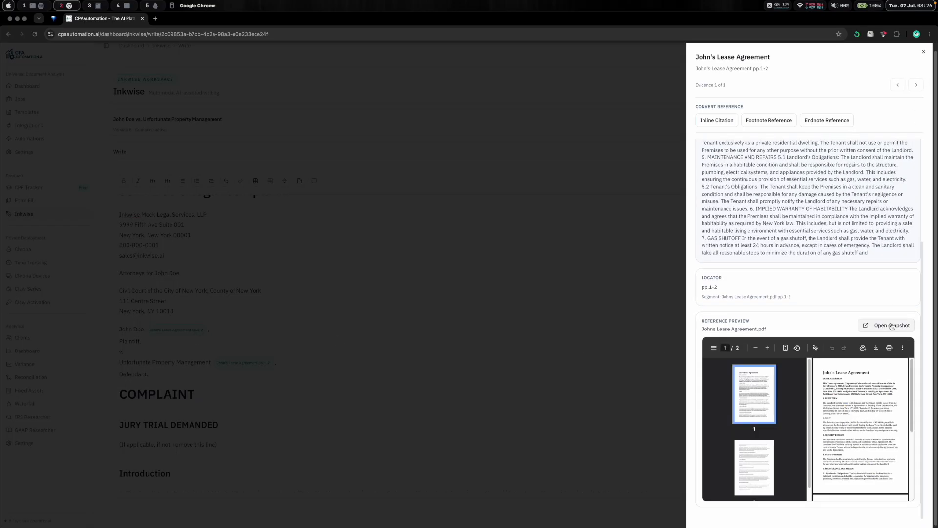
# - Open the evidence snapshot of the lease agreement, then close it and the evidence panel
pyautogui.click(891, 325)
pyautogui.press('super+w')
pyautogui.press('Escape')
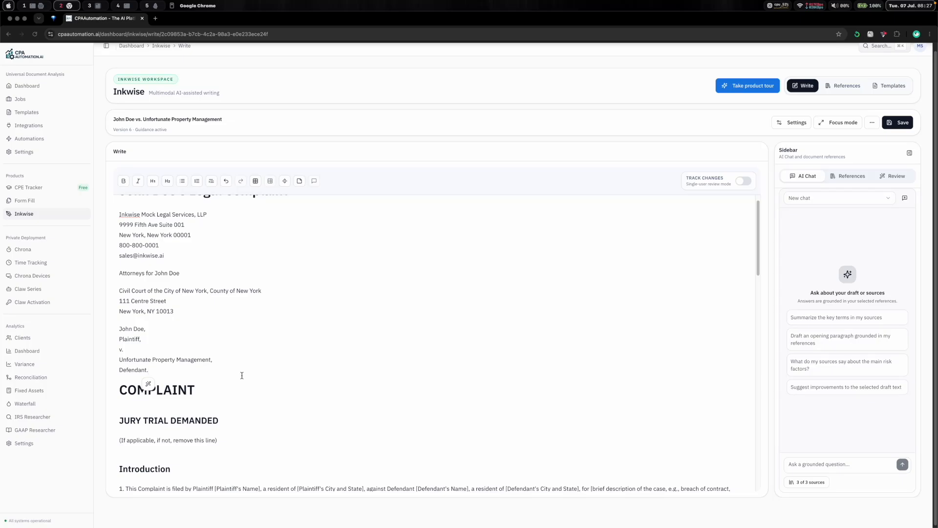
# - Delete all template body text below the caption's Defendant line
pyautogui.scroll(-16, 242, 376)
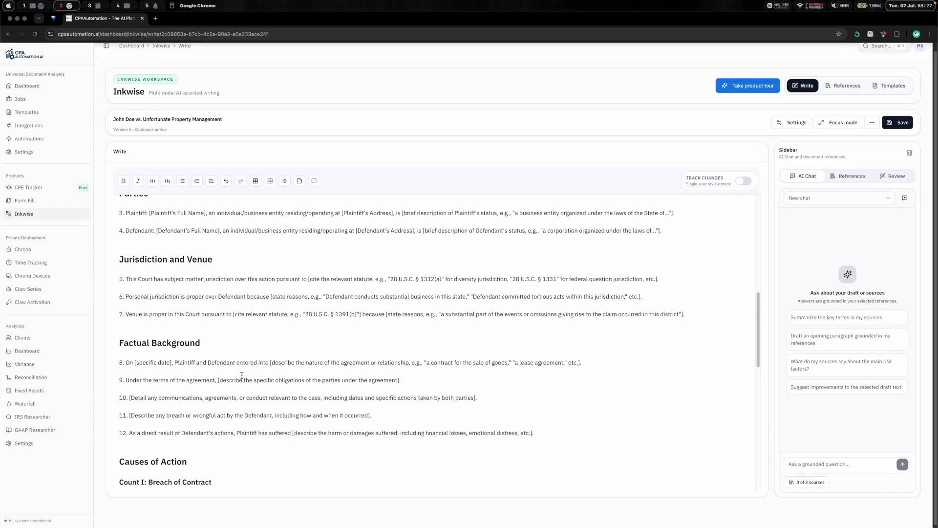
pyautogui.moveTo(189, 486); pyautogui.dragTo(112, 411)
pyautogui.press('BackSpace')
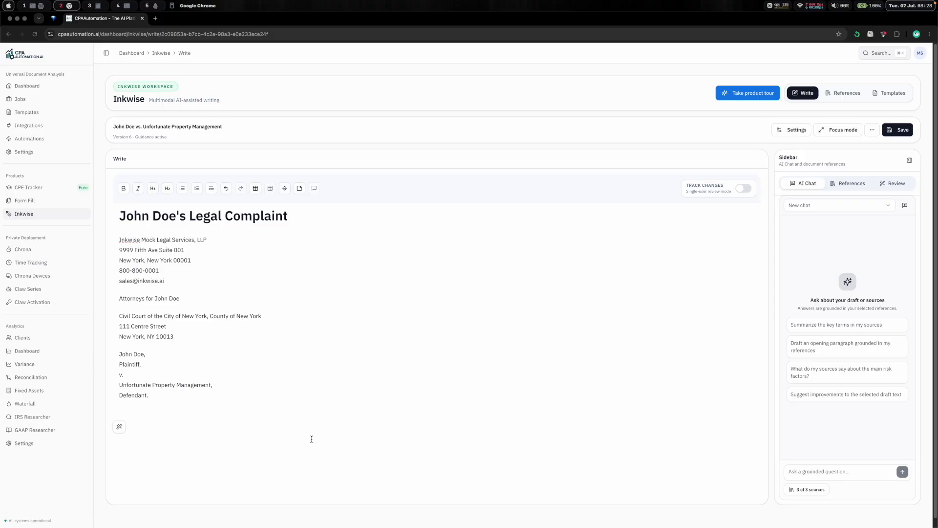
# - Start an indented paragraph with 'Plaintiff, by his attorneys Inkwise' and accept the AI inline completion
pyautogui.press('Tab')
pyautogui.write('Plaintiff, by his attorneys Inkwise')
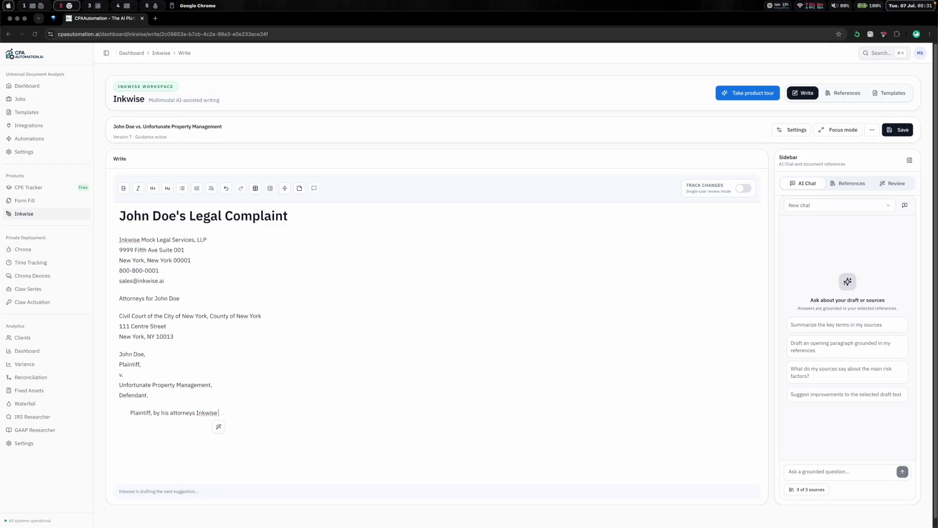
pyautogui.press('Tab')
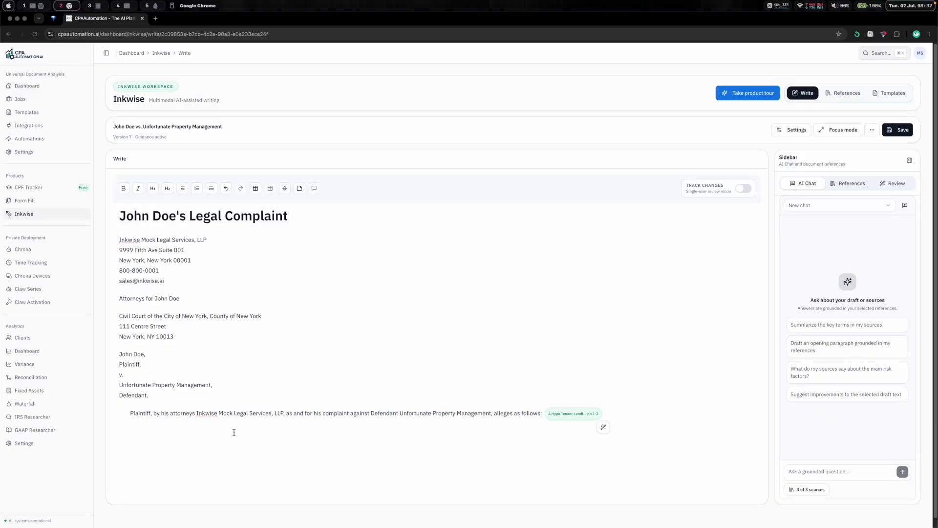
# - Rewrite the paragraph's ending as 'a Verified Complaint herein, respectfully sets forth and alleges upon information and belief as follows'
pyautogui.moveTo(314, 413); pyautogui.dragTo(606, 420)
pyautogui.write('a Verif')
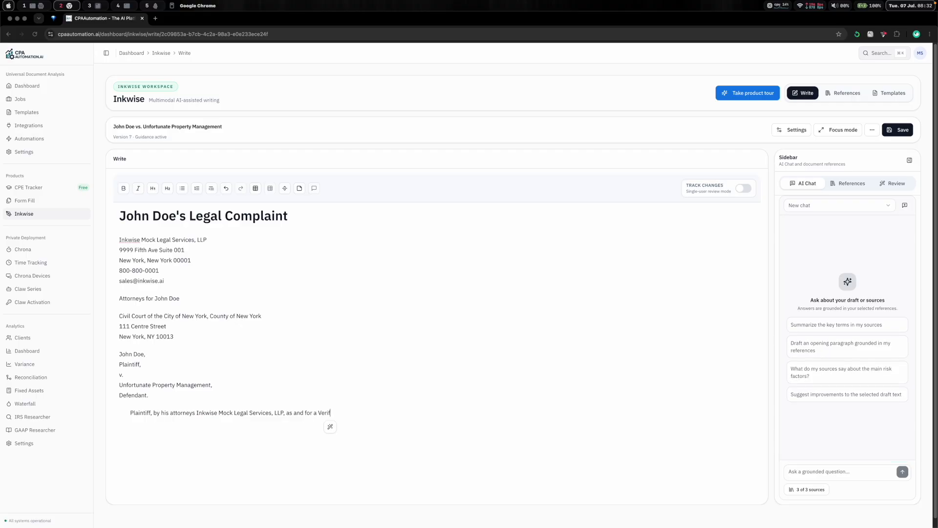
pyautogui.write('ied Complaint herein, respectfully sets forth and')
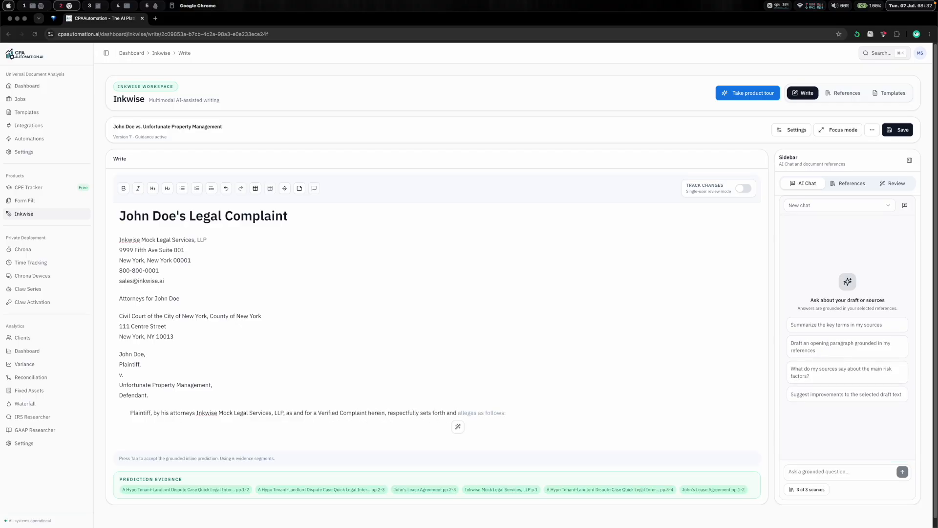
pyautogui.press('Tab')
pyautogui.hotkey('alt', 'BackSpace')
pyautogui.hotkey('alt', 'BackSpace')
pyautogui.hotkey('alt', 'BackSpace')
pyautogui.hotkey('alt', 'BackSpace')
pyautogui.hotkey('alt', 'BackSpace')
pyautogui.write('and alleges upon information and belief as follows')
# - Add numbered allegation 1 stating the issues giving rise to this action occurred in the County of New York, City and State of New York
pyautogui.press('Return')
pyautogui.write('1.')
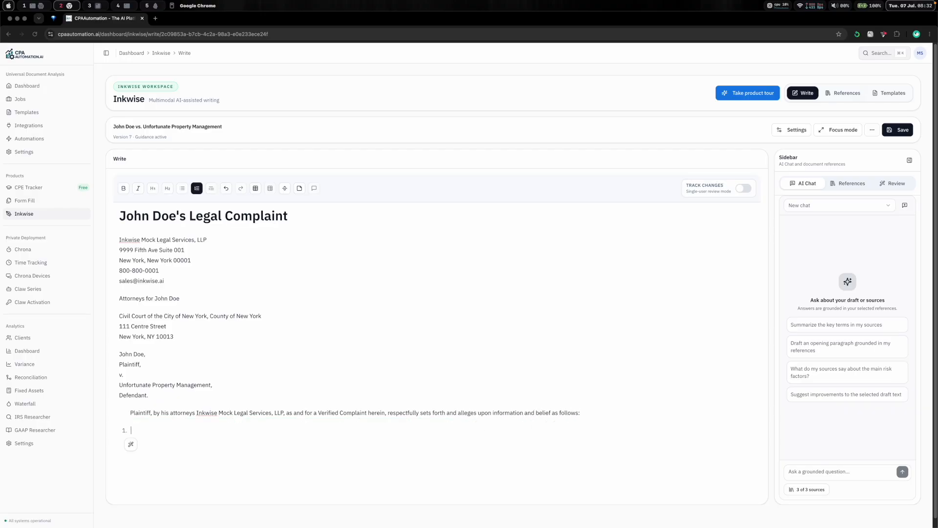
pyautogui.write(' That at all times mentioned herein, the issues giving rise to this action')
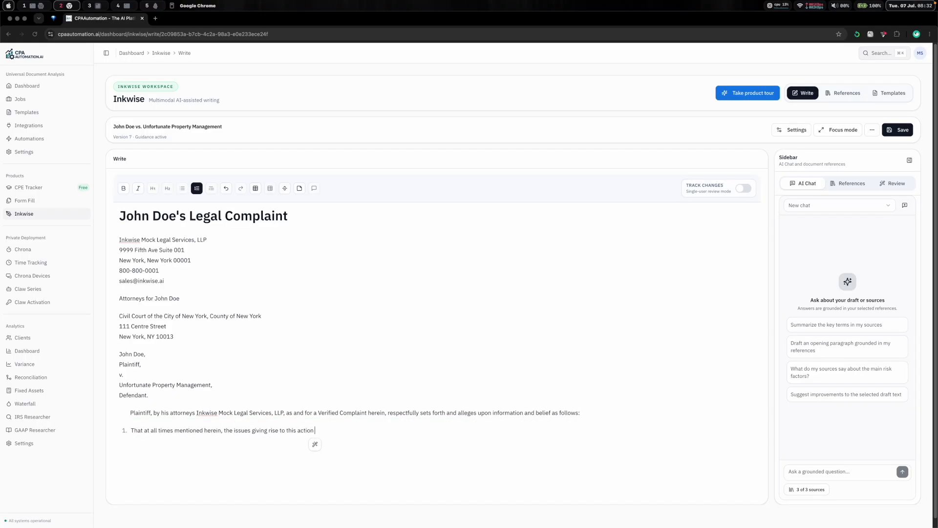
pyautogui.press('Tab')
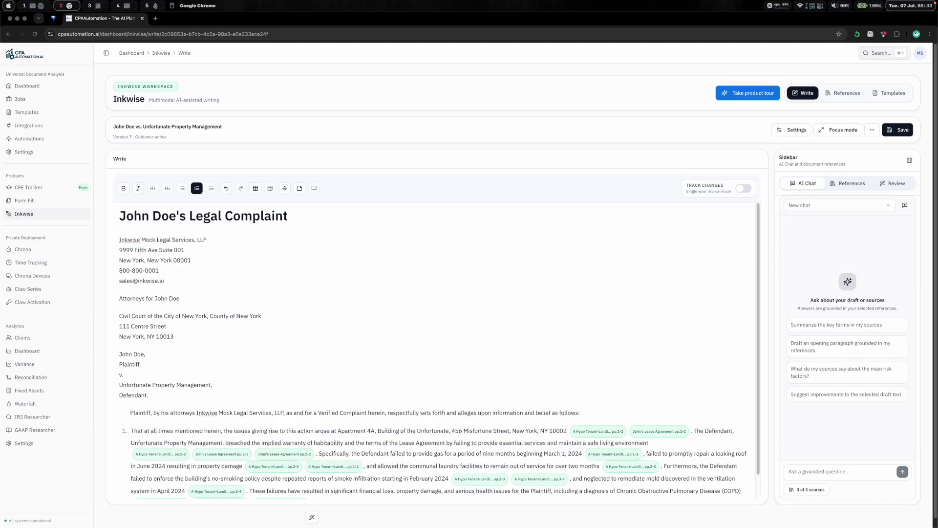
pyautogui.moveTo(372, 484); pyautogui.dragTo(314, 410)
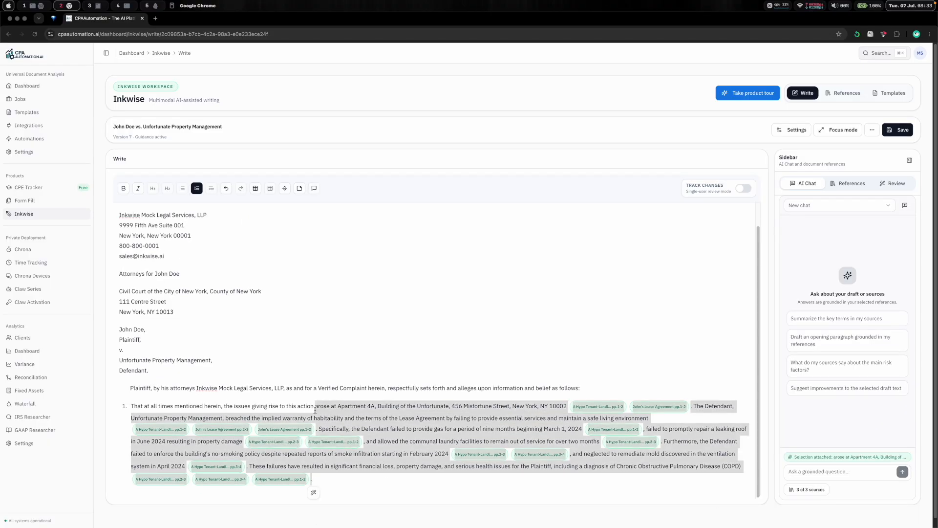
pyautogui.write('occurred in the County of New York,')
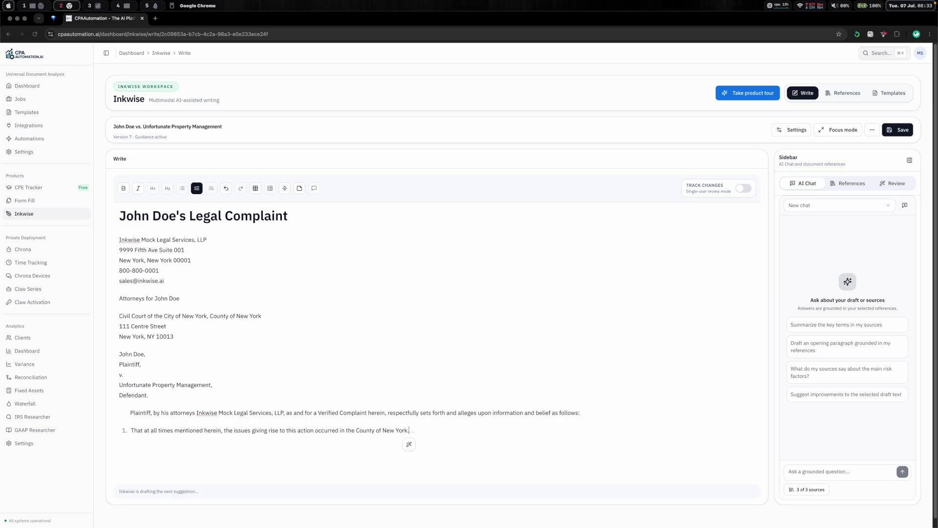
pyautogui.write(' City and State of New York.')
# - Add allegation 2 stating Defendant, Unfortunate Property Management, was a domestic business corporation organized under the laws of the State of New York
pyautogui.press('Return')
pyautogui.write('That t')
pyautogui.press('BackSpace')
pyautogui.write('at all times mentioned herein, Defendant, Unfortunate Property Management,')
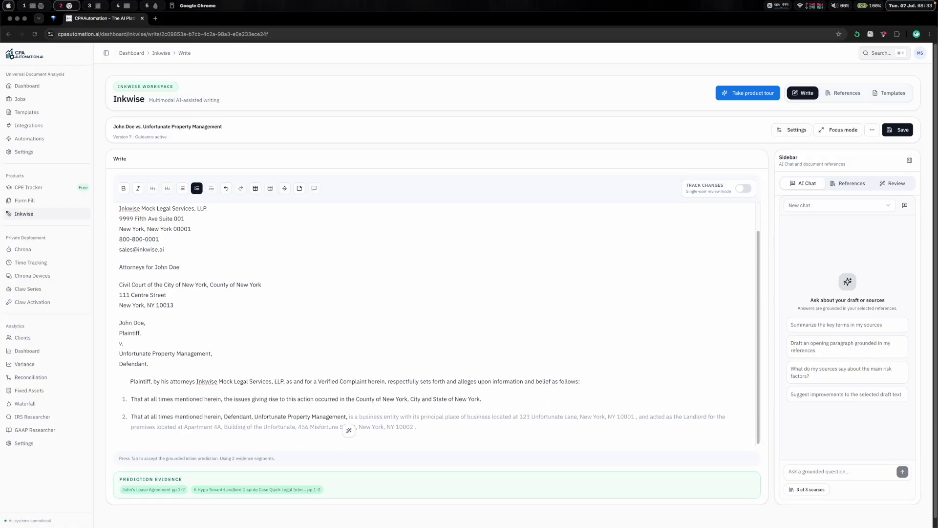
pyautogui.write(' was a domestic business corporation duly organized and existing under and by virtue of the laws of the State of New York, with its principal place of business located at 123 Unfortunate Lane, New York, NY 10001.')
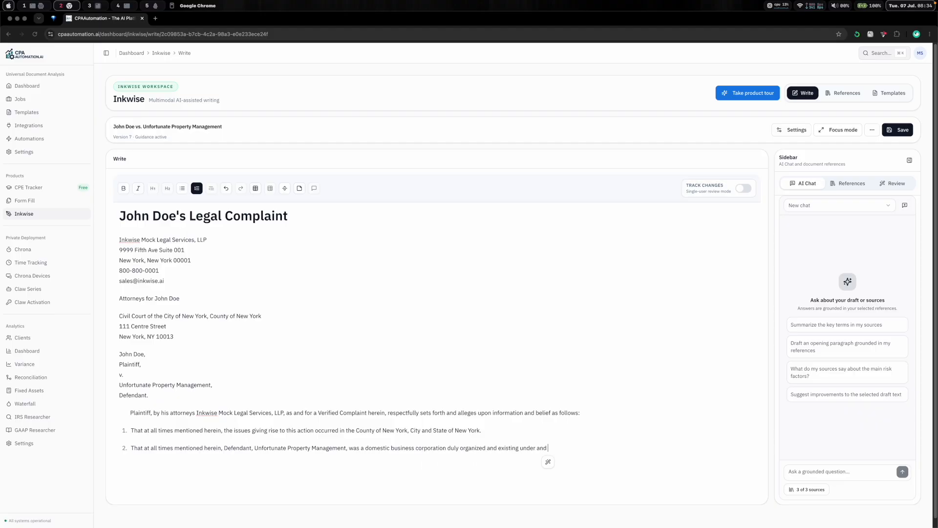
# - Add allegation 3 starting 'That at all times mentioned herein, Defendant,' and accept the AI completion about its business address and landlord role
pyautogui.press('Return')
pyautogui.write('That at all times mentioned herein, Defendant,')
pyautogui.press('Tab')
pyautogui.press('Return')
pyautogui.press('Return')
# - Add the heading 'As For the First Cause of Action' with the subtitle '(Breach of Contract and Implied Warranty of Habitability)'
pyautogui.click(167, 182)
pyautogui.write('As For the First Cause of Action')
pyautogui.press('Return')
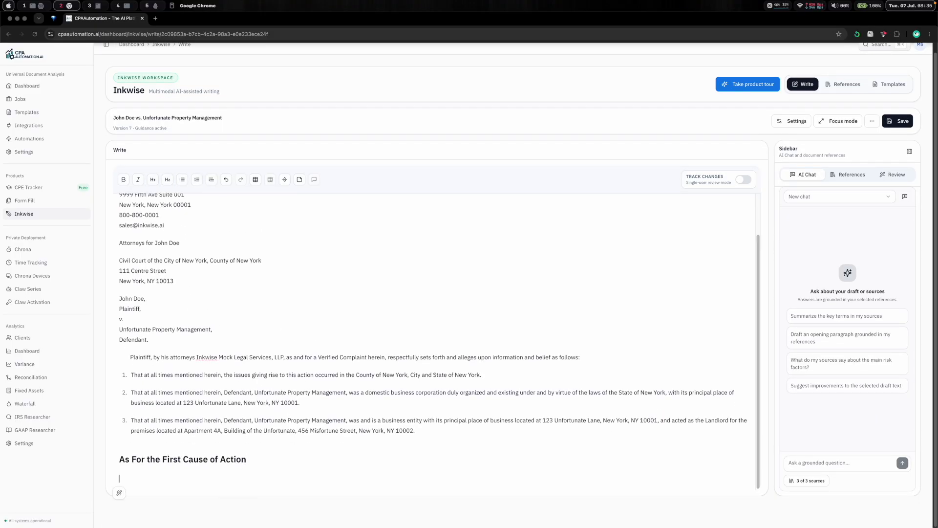
pyautogui.write('(Breach of Contract and Implied Warranty of Habitability)')
pyautogui.press('Return')
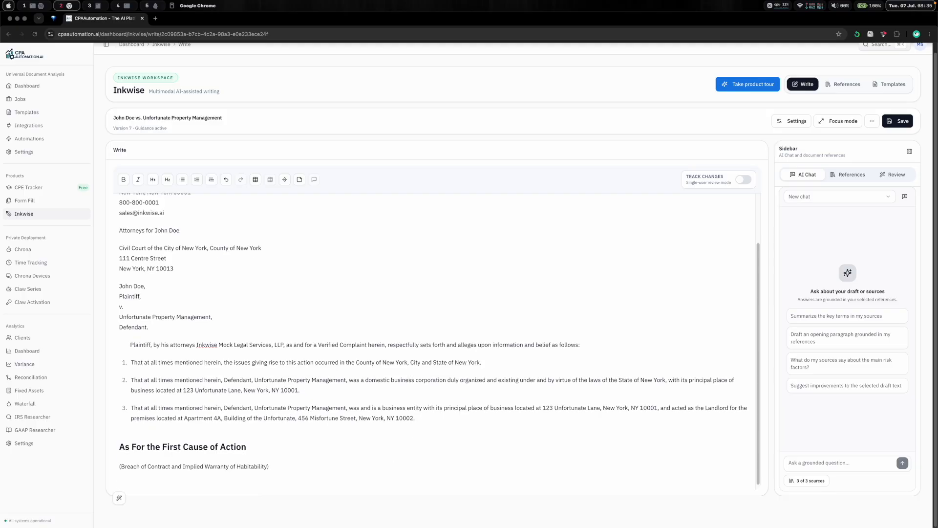
# - Add allegation 4: 'Plaintiff repeats and re-alleges each and every allegation stated and incorporated herein by reference as if set forth at length.'
pyautogui.write('4. Plaintiff repeats and re-alleges each and every allegation stated and incorporated herein by reference as if set forth at length.')
pyautogui.press('Return')
# - Generate and insert an AI paragraph from John's Lease Agreement with the prompt 'Describe when the lease was entered and the parties in a very short paragraph based on the referenced lease agreement.'
pyautogui.write('Describe when the lease was entered and the parties in a very short paragraph based on t')
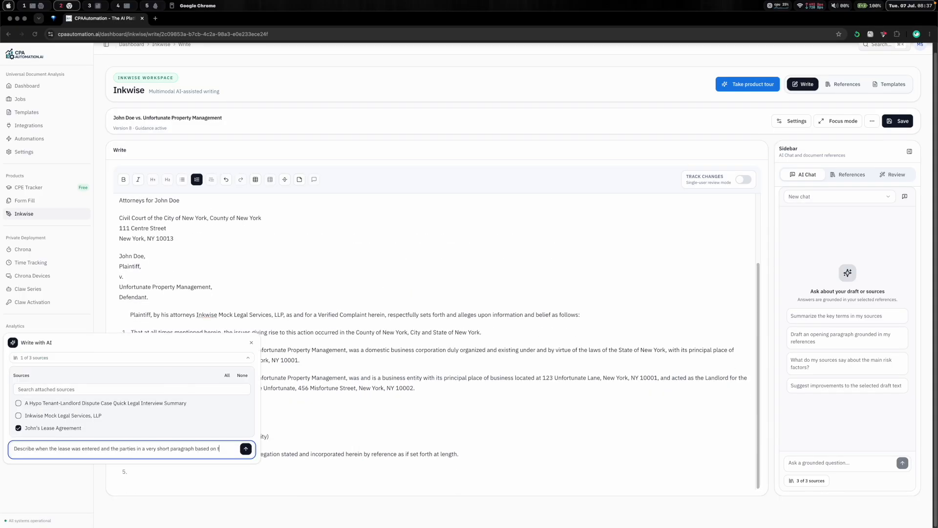
pyautogui.write('he referenced lease agreement.')
pyautogui.press('Return')
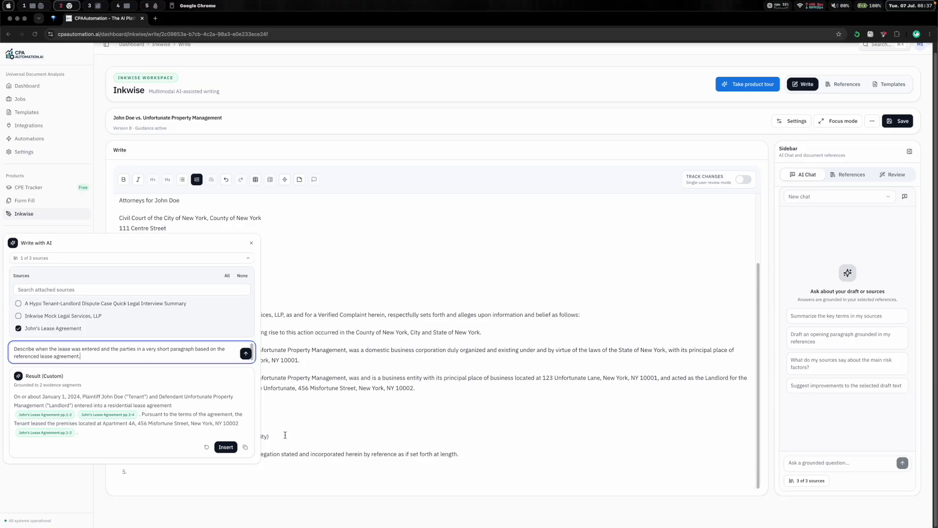
pyautogui.click(225, 447)
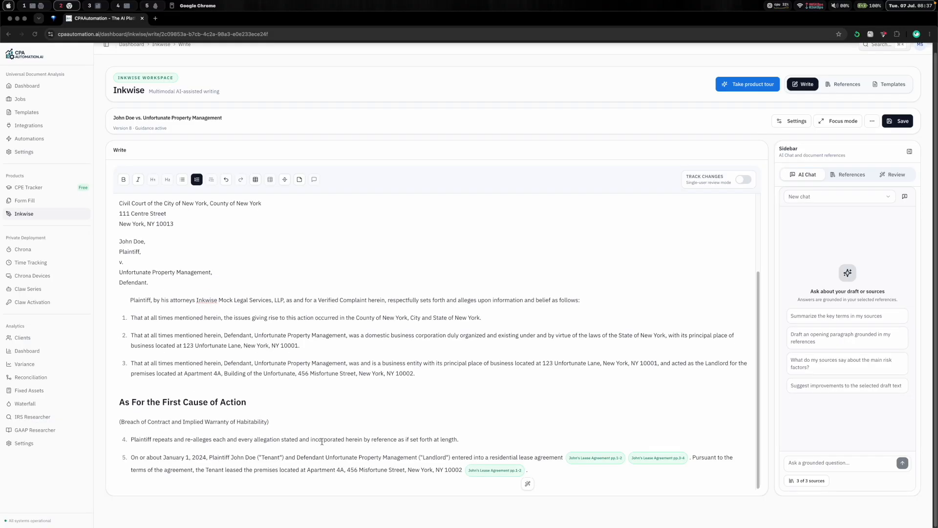
pyautogui.click(686, 462)
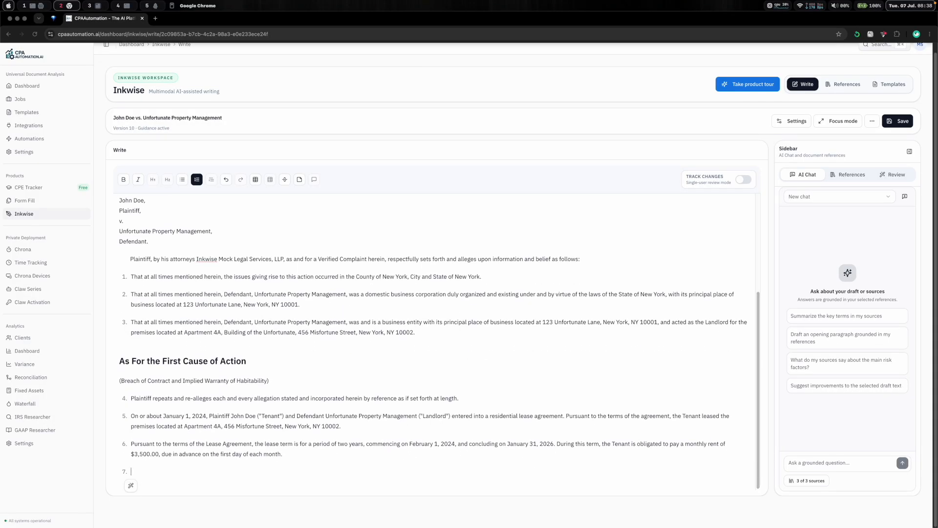
# - Add allegation 7 stating the lease agreement evidenced the defendant's performance obligations and the plaintiff's payments and is attached hereto as Exhibit A
pyautogui.write("The lease agreement evidenced Unfortunate Property Management's")
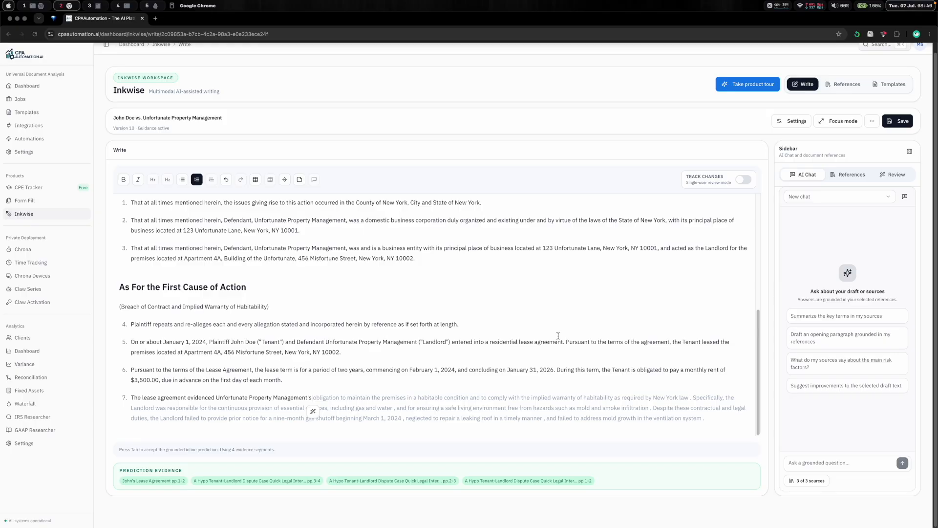
pyautogui.press('Tab')
pyautogui.press('super+z')
pyautogui.write("performance obligations and John Doe's payments and is attached hereto as Exhibit A.")
pyautogui.press('Return')
# - Add allegation 8 starting 'Defendant undertook certain duties and responsibilities relating to', accept the AI completion, and strip its citation chips
pyautogui.write('Defendant undertook certain duties and responsibilities relating to the')
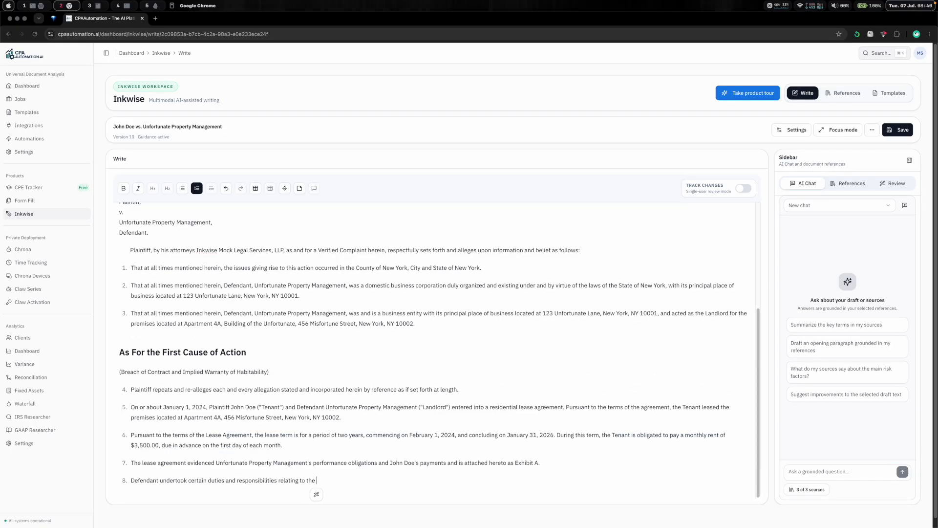
pyautogui.press('Tab')
pyautogui.moveTo(279, 433); pyautogui.dragTo(195, 484)
pyautogui.press('BackSpace')
pyautogui.click(433, 459)
pyautogui.press('BackSpace')
pyautogui.click(704, 447)
# - Replace the tenant, landlord and party-name references in allegations 5 and 7 with 'Plaintiff' and 'Defendant'
pyautogui.press('BackSpace')
pyautogui.click(634, 480)
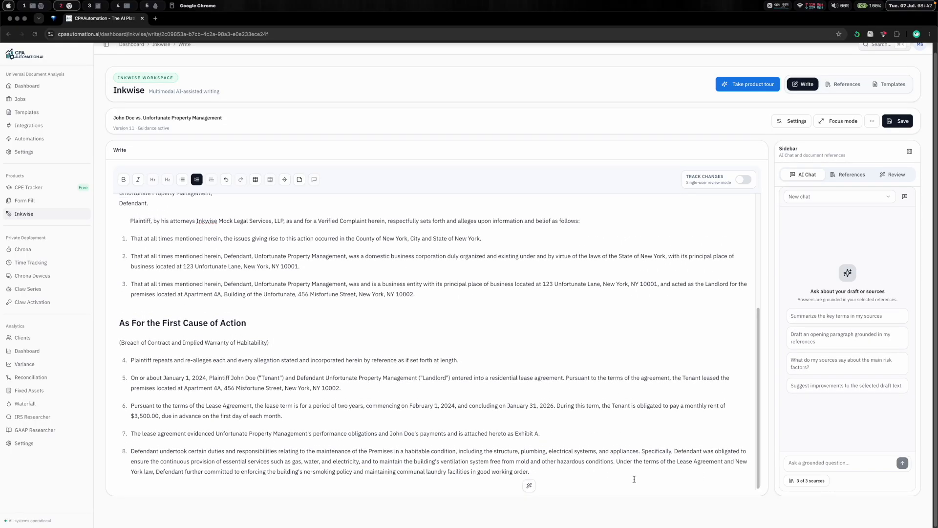
pyautogui.press('Return')
pyautogui.moveTo(284, 373); pyautogui.dragTo(256, 373)
pyautogui.press('BackSpace')
pyautogui.moveTo(421, 373); pyautogui.dragTo(388, 373)
pyautogui.press('BackSpace')
pyautogui.doubleClick(631, 374)
pyautogui.write('Plaintiff')
# - Accept the AI-suggested allegation 9 about Plaintiff enforcing his rights under the implied warranty of habitability
pyautogui.click(523, 478)
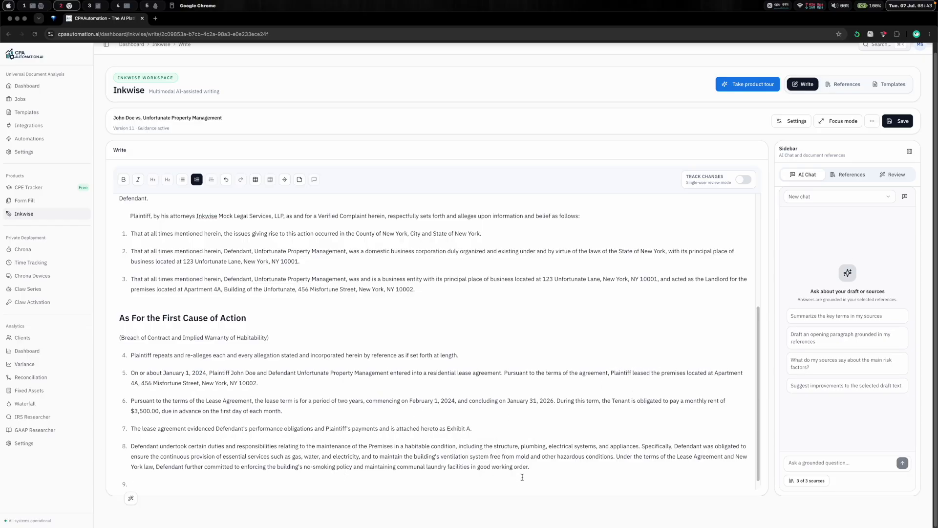
pyautogui.press('Tab')
pyautogui.press('Return')
# - Generate and insert an AI paragraph grounded in the interview summary with the prompt 'Describe the gas shutoff situation, the time and duration, the impact and the management's response.'
pyautogui.click(131, 498)
pyautogui.write("Describe the gas shutoff situation, the time and duration, the impact and the management's response.")
pyautogui.click(245, 451)
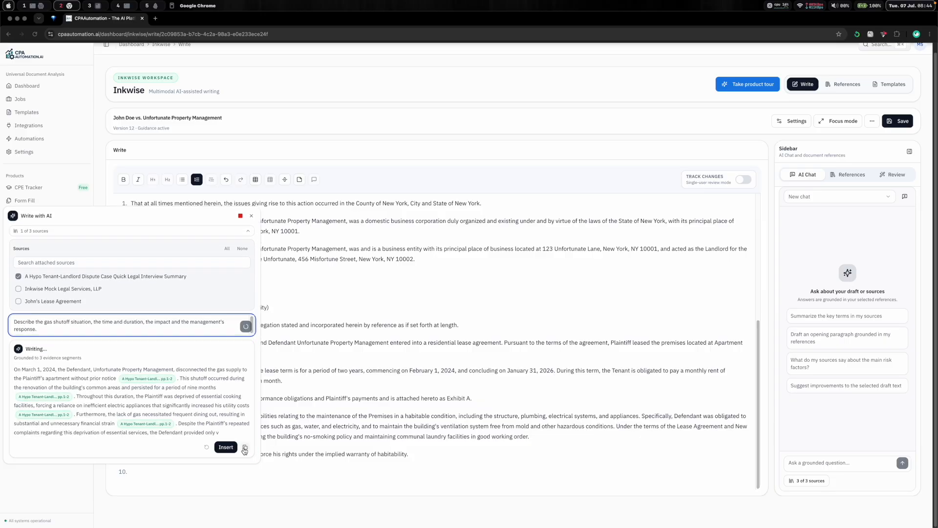
pyautogui.click(225, 447)
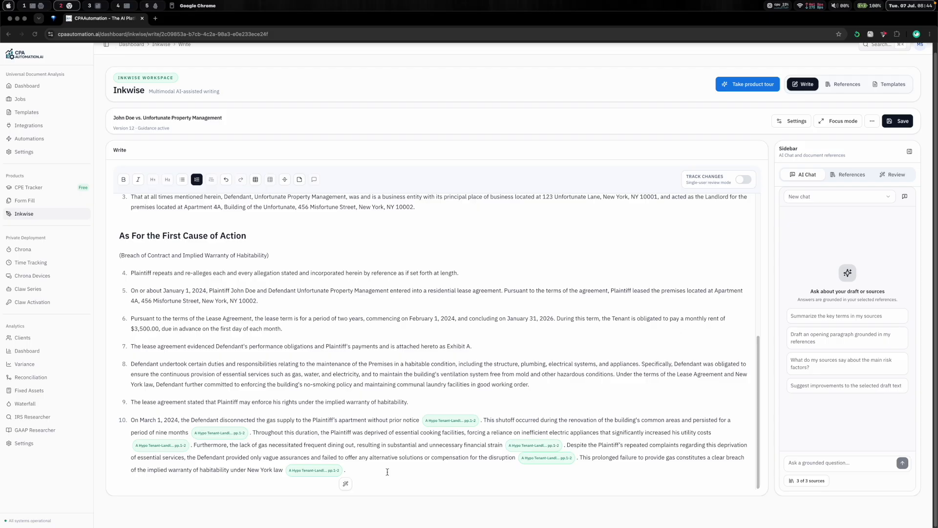
# - Begin allegation 10 with 'During the lease term, there was a significant gas shutoff incident that lasted for nine months until today.'
pyautogui.write('During the lease term, there was a significant gas shutoff incident that lasted for nine mon')
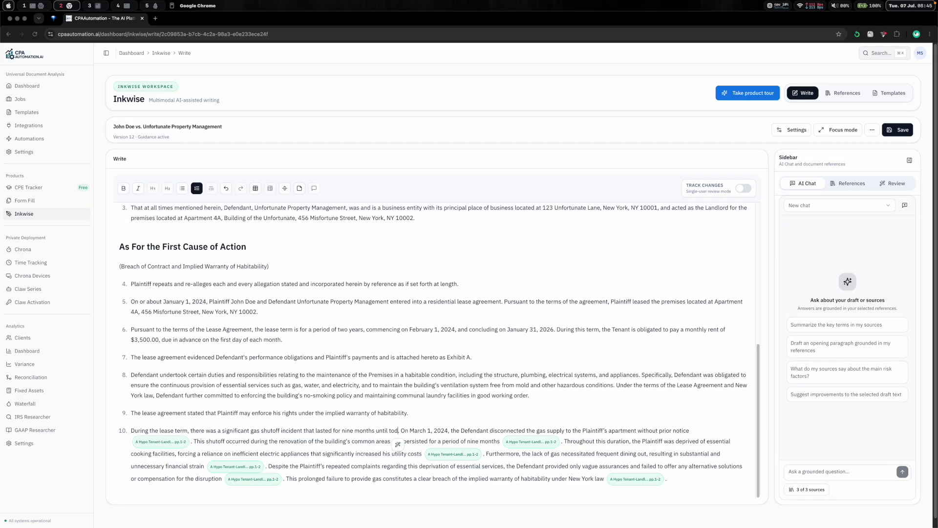
pyautogui.press('Return')
# - Split the gas shutoff text into separate allegations and delete its citation chips
pyautogui.click(191, 411)
pyautogui.press('BackSpace')
pyautogui.press('BackSpace')
pyautogui.click(574, 469)
pyautogui.press('BackSpace')
pyautogui.press('BackSpace')
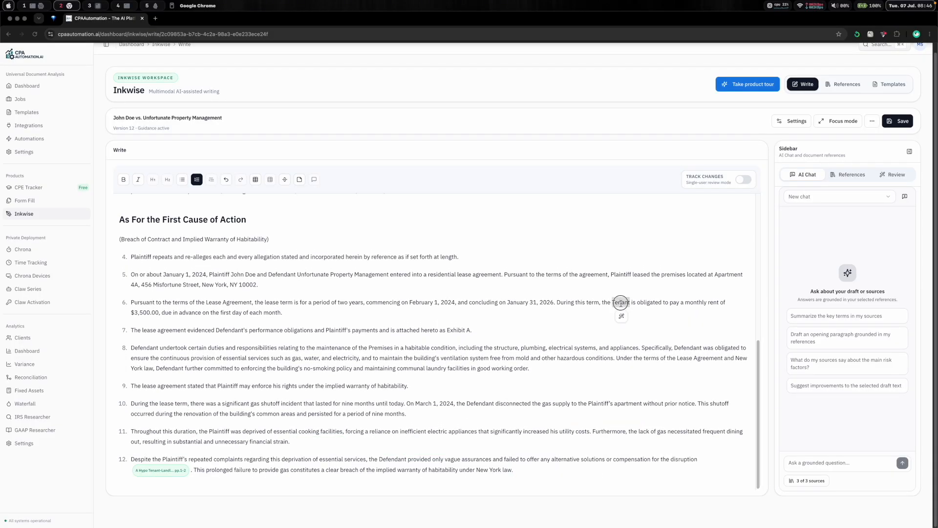
pyautogui.click(191, 469)
pyautogui.press('BackSpace')
pyautogui.press('BackSpace')
# - Append 'in the legal complaint' to the document guidance and save the document settings
pyautogui.click(792, 122)
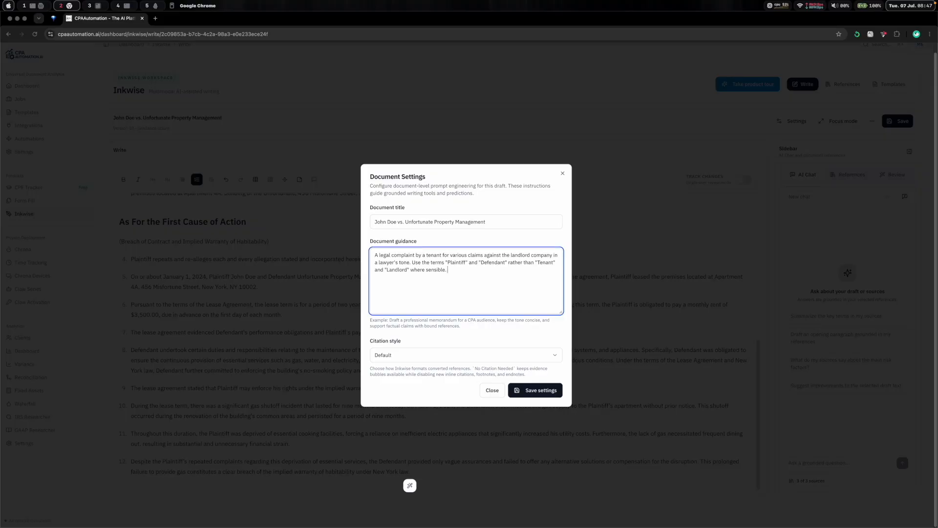
pyautogui.write('in the legal complaint')
pyautogui.click(489, 337)
pyautogui.click(535, 390)
# - Generate and insert an AI paragraph grounded in the interview summary with the prompt 'Describe Plaintiff's experience with the water damages, including the timing, the duration, management's response, and the impact.'
pyautogui.click(468, 474)
pyautogui.press('Return')
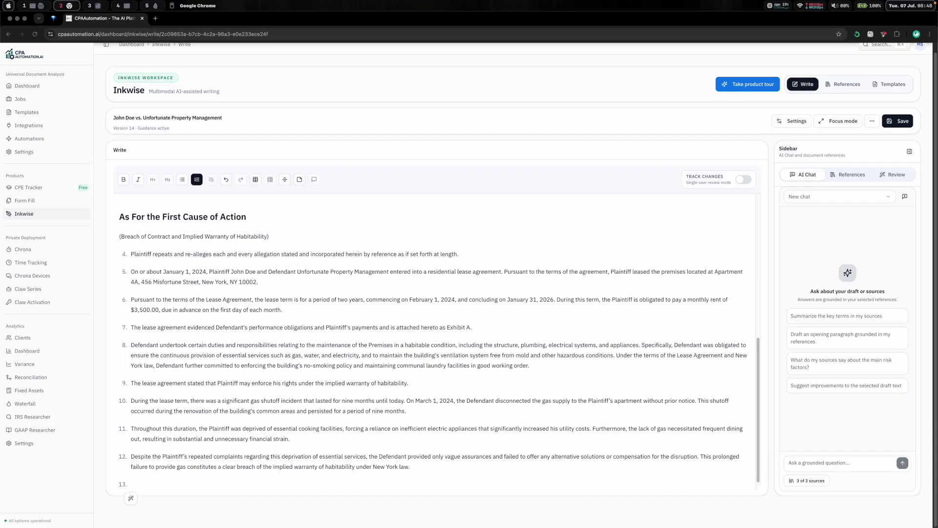
pyautogui.click(131, 498)
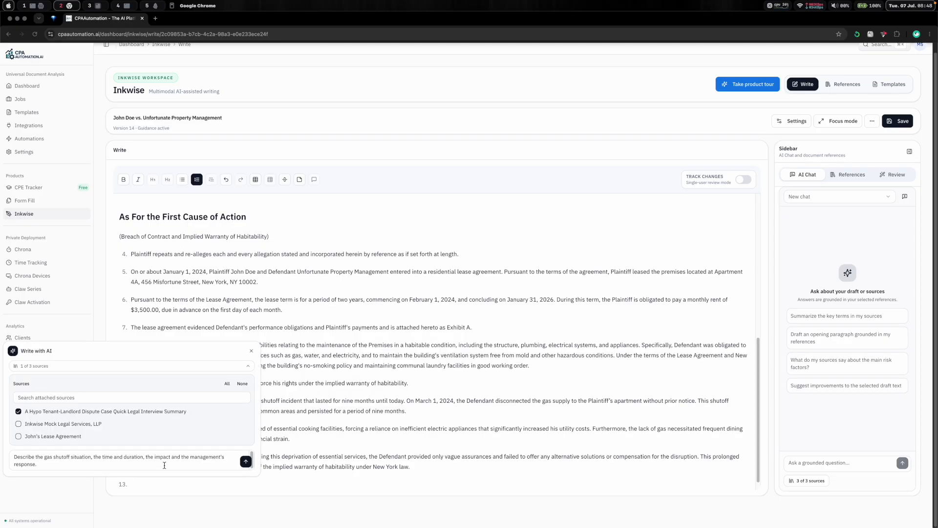
pyautogui.tripleClick(164, 466)
pyautogui.write('Ces')
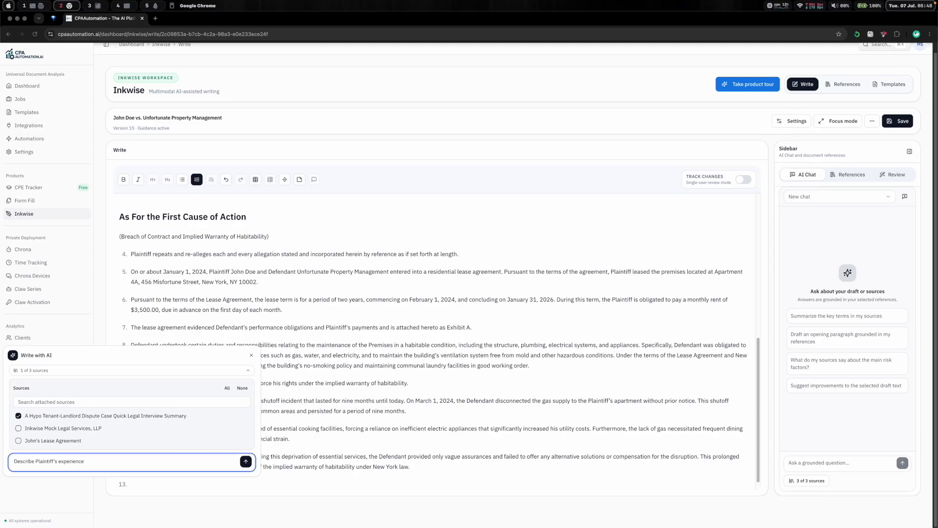
pyautogui.write("including the timing, the duration, management's response, and the impact.")
pyautogui.press('Return')
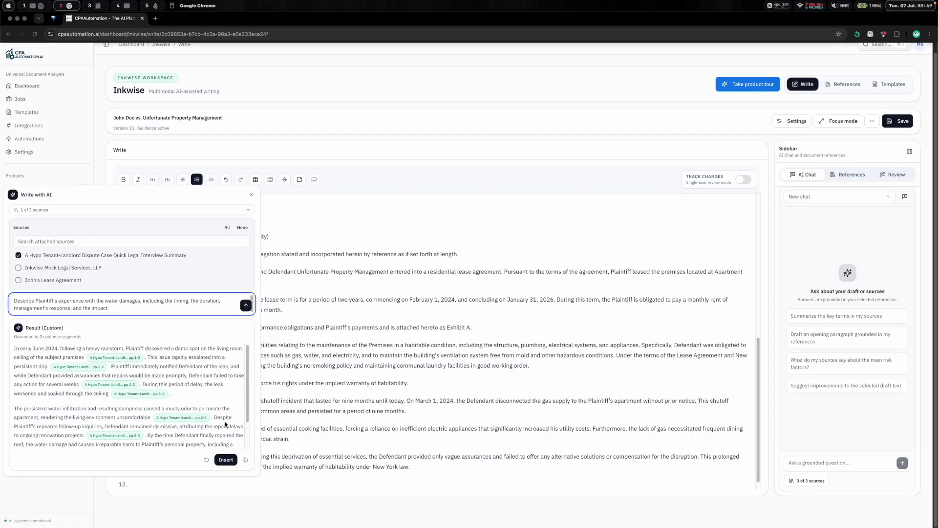
pyautogui.click(227, 460)
# - Split the water damage text into separate allegations and delete its citation chips
pyautogui.click(533, 388)
pyautogui.press('BackSpace')
pyautogui.click(667, 387)
pyautogui.press('BackSpace')
pyautogui.press('BackSpace')
pyautogui.click(546, 401)
pyautogui.press('Return')
pyautogui.press('BackSpace')
pyautogui.press('BackSpace')
pyautogui.press('Return')
pyautogui.click(555, 446)
pyautogui.press('BackSpace')
pyautogui.press('BackSpace')
pyautogui.click(556, 474)
pyautogui.press('BackSpace')
pyautogui.press('BackSpace')
pyautogui.press('Return')
pyautogui.click(544, 410)
pyautogui.press('BackSpace')
pyautogui.press('BackSpace')
pyautogui.click(639, 471)
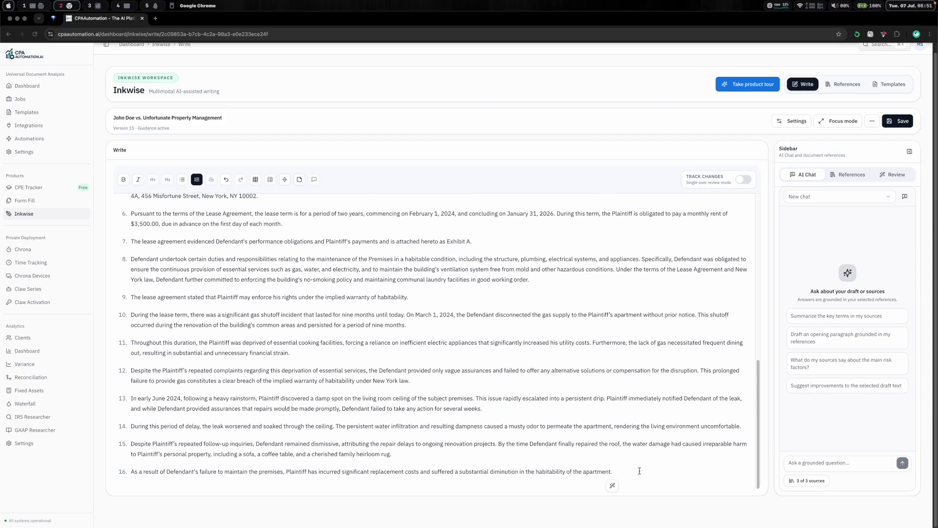
# - Generate and insert an AI paragraph grounded in the interview summary with the prompt 'Describe Plaintiff's experience with the broken washer, including the timing, the duration, management's response, and the impact.'
pyautogui.press('Return')
pyautogui.click(131, 485)
pyautogui.moveTo(169, 490); pyautogui.dragTo(48, 340)
pyautogui.click(117, 449)
pyautogui.press('super+a')
pyautogui.write("Describe Plaintiff's experience with the broken washer, including the timing, the duration, management's response, and the impact.")
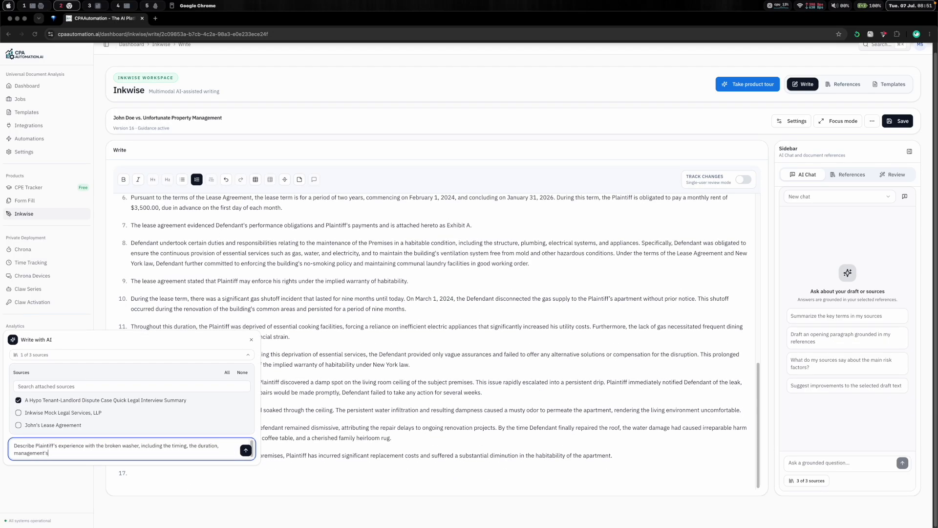
pyautogui.click(245, 451)
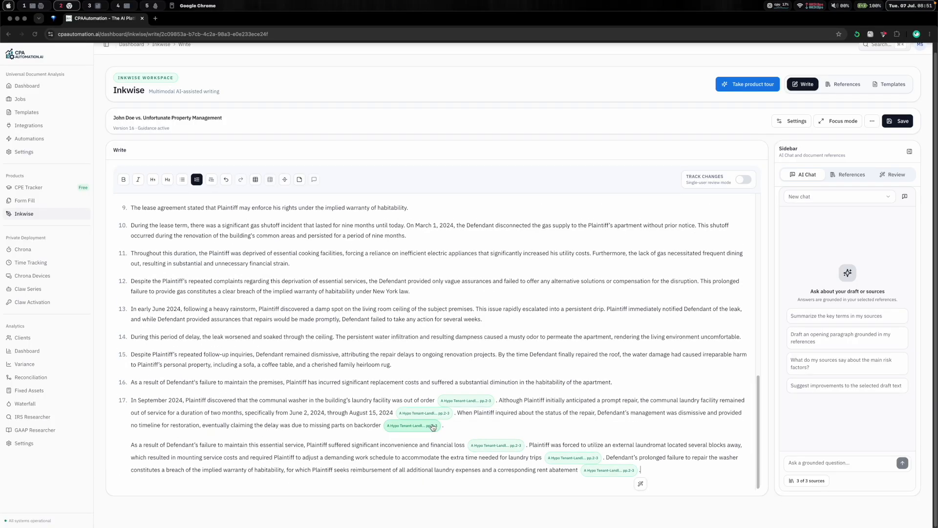
# - Split the broken washer text into separate allegations and delete its citation chips
pyautogui.press('BackSpace')
pyautogui.press('BackSpace')
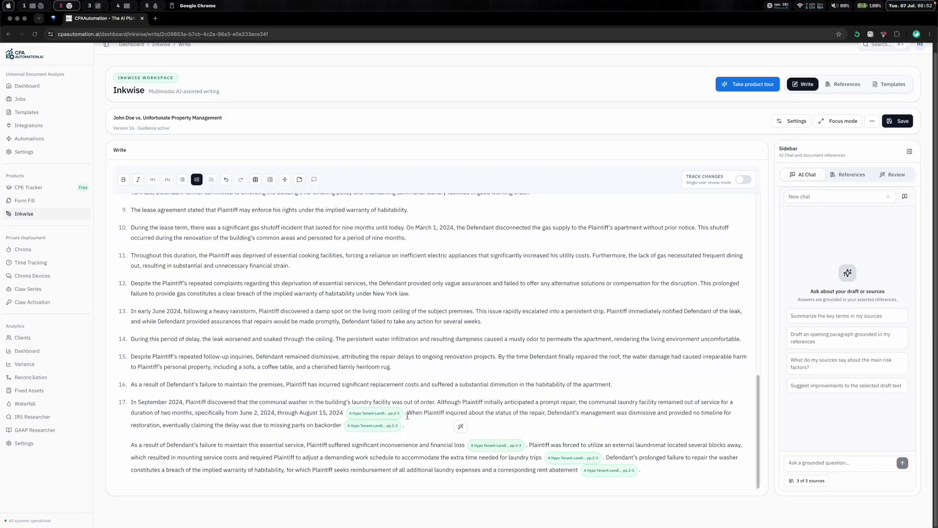
pyautogui.press('Left')
pyautogui.press('BackSpace')
pyautogui.press('BackSpace')
pyautogui.press('Down')
pyautogui.press('BackSpace')
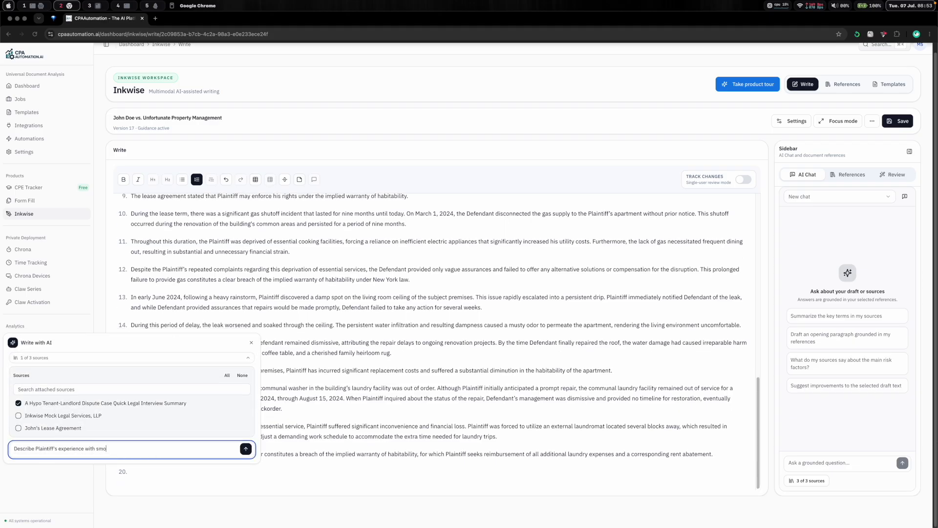
# - Generate and insert an AI paragraph with the prompt 'Describe Plaintiff's experience with smoking inside the building, including the timing, duration, management's response, and the impact.'
pyautogui.write('king inside the building, including the timing, duration, maa')
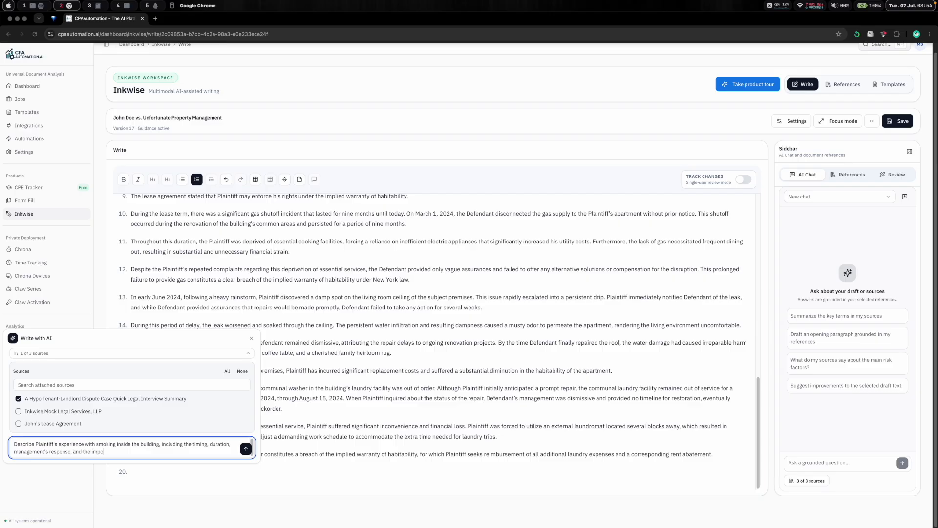
pyautogui.click(246, 449)
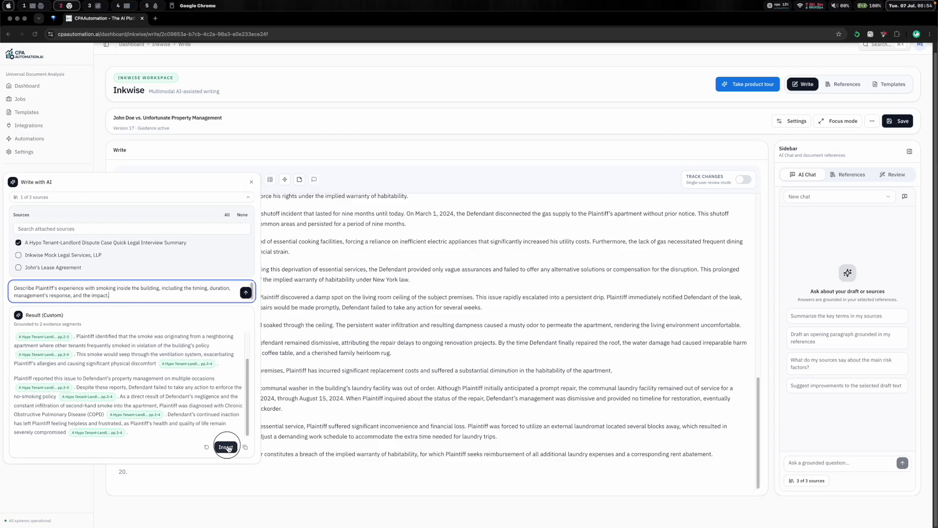
pyautogui.click(225, 446)
# - Split the smoking text into separate allegations and delete its citation chips
pyautogui.click(665, 390)
pyautogui.press('BackSpace')
pyautogui.click(500, 401)
pyautogui.press('BackSpace')
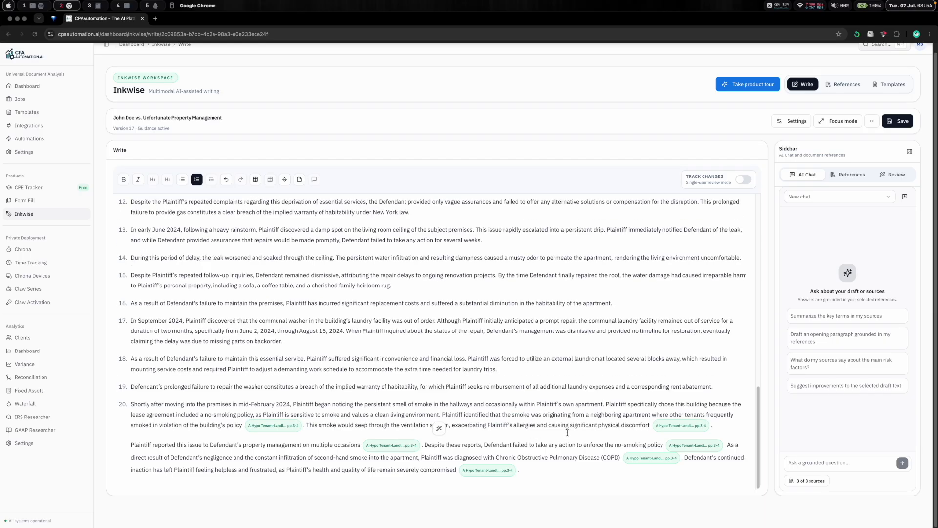
pyautogui.click(303, 427)
pyautogui.press('BackSpace')
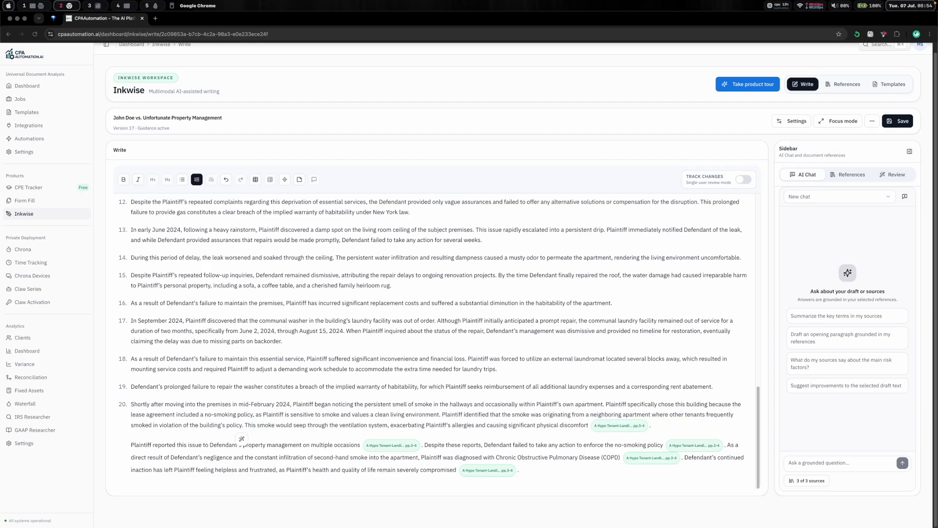
pyautogui.click(652, 426)
pyautogui.press('BackSpace')
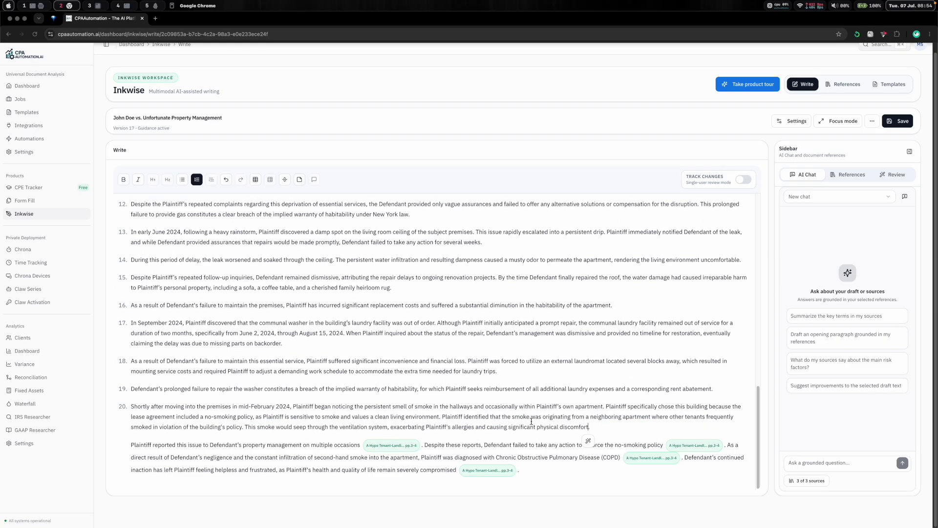
pyautogui.press('Return')
pyautogui.click(423, 445)
pyautogui.press('BackSpace')
pyautogui.click(664, 445)
pyautogui.press('BackSpace')
pyautogui.click(558, 457)
pyautogui.press('BackSpace')
pyautogui.press('Return')
pyautogui.click(131, 472)
# - Add a new item and generate and insert an AI paragraph with the prompt 'Describe Plaintiff's experience with mold in the ventilation system, including the timing, duration, management's response, and the impact.'
pyautogui.press('BackSpace')
pyautogui.click(277, 471)
pyautogui.press('Return')
pyautogui.click(131, 486)
pyautogui.moveTo(96, 444); pyautogui.dragTo(109, 452)
pyautogui.press('BackSpace')
pyautogui.write('mold in the ventilation system, including')
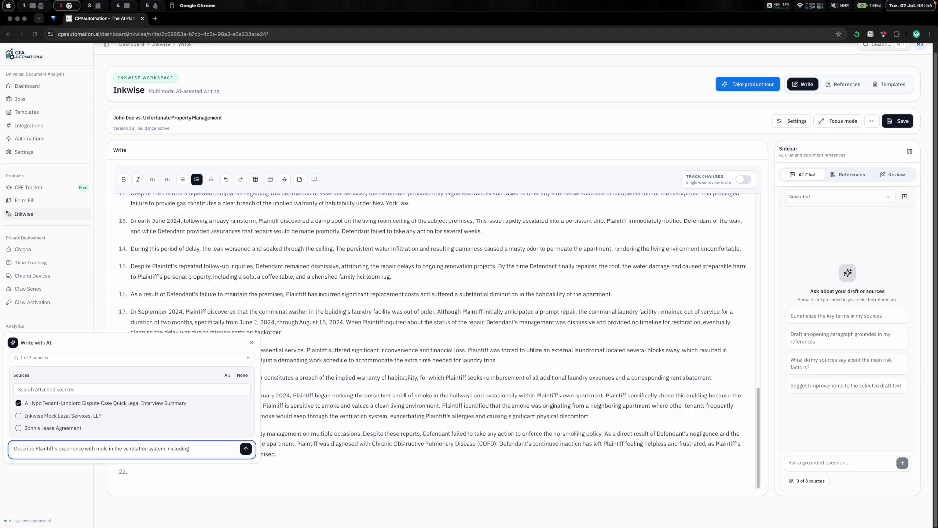
pyautogui.write(" the timing, duration, management's response, and the impact.")
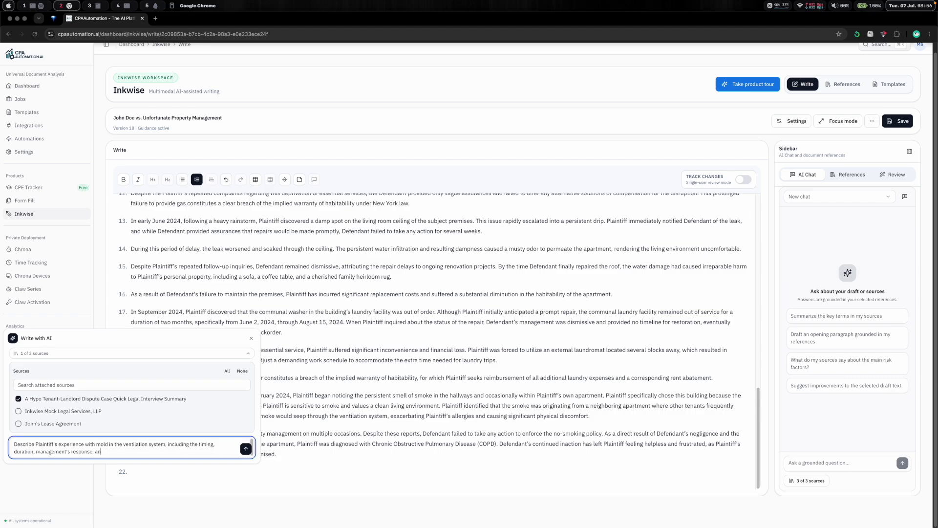
pyautogui.press('Return')
pyautogui.click(220, 447)
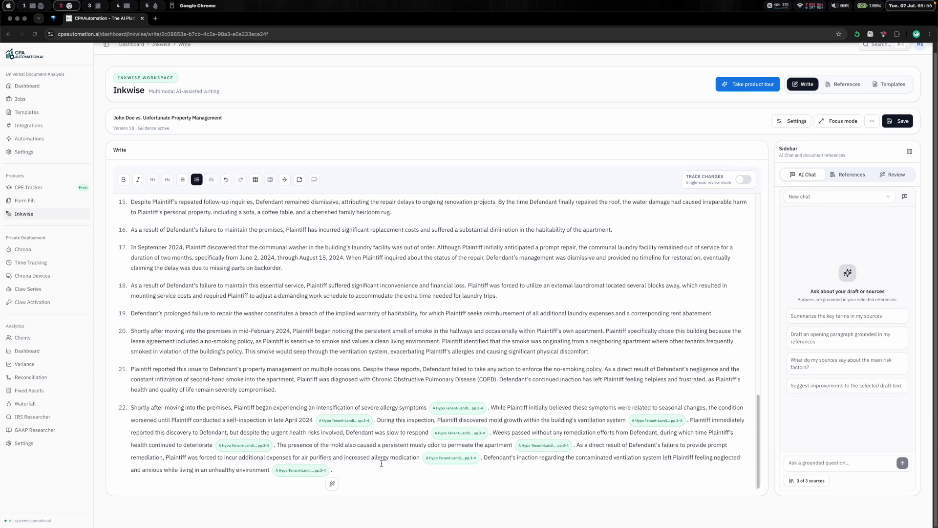
# - Open the citation chips in the mold paragraph to review their source evidence
pyautogui.click(476, 408)
pyautogui.scroll(-3, 766, 398)
pyautogui.scroll(-3, 836, 401)
pyautogui.click(422, 433)
pyautogui.click(653, 424)
pyautogui.scroll(-10, 847, 405)
pyautogui.click(534, 429)
pyautogui.click(268, 446)
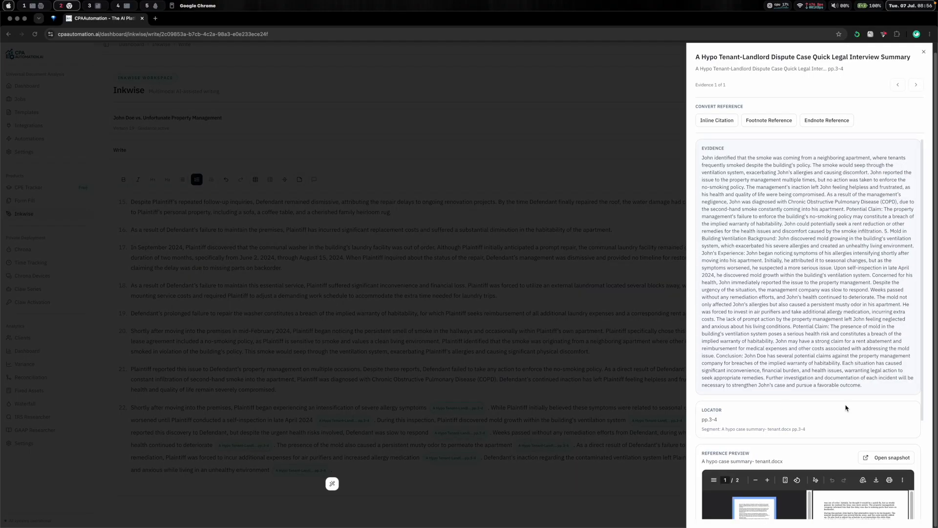
pyautogui.scroll(-5, 849, 406)
pyautogui.click(544, 420)
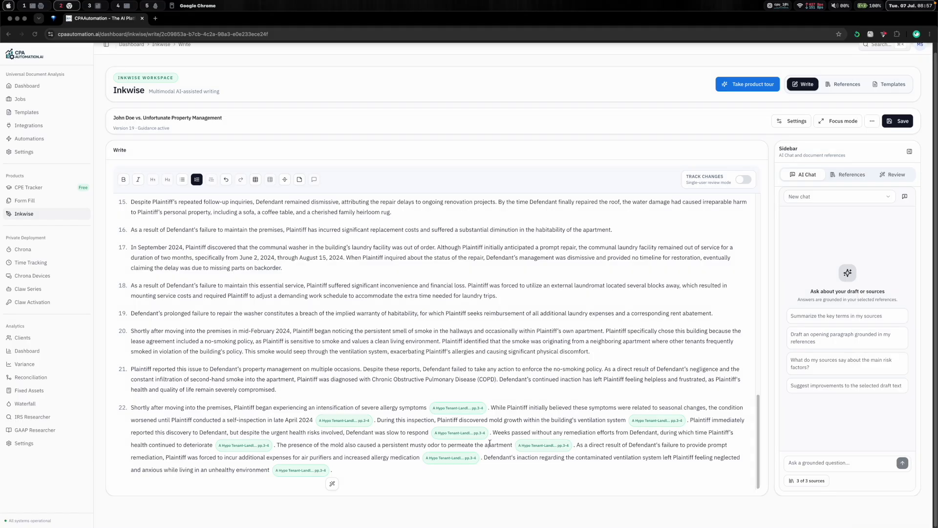
pyautogui.click(469, 458)
pyautogui.click(478, 465)
# - Split the mold text into separate allegations and delete its citation chips
pyautogui.click(488, 407)
pyautogui.press('BackSpace')
pyautogui.press('BackSpace')
pyautogui.click(312, 420)
pyautogui.press('BackSpace')
pyautogui.press('BackSpace')
pyautogui.click(563, 420)
pyautogui.press('BackSpace')
pyautogui.press('BackSpace')
pyautogui.click(507, 418)
pyautogui.press('Return')
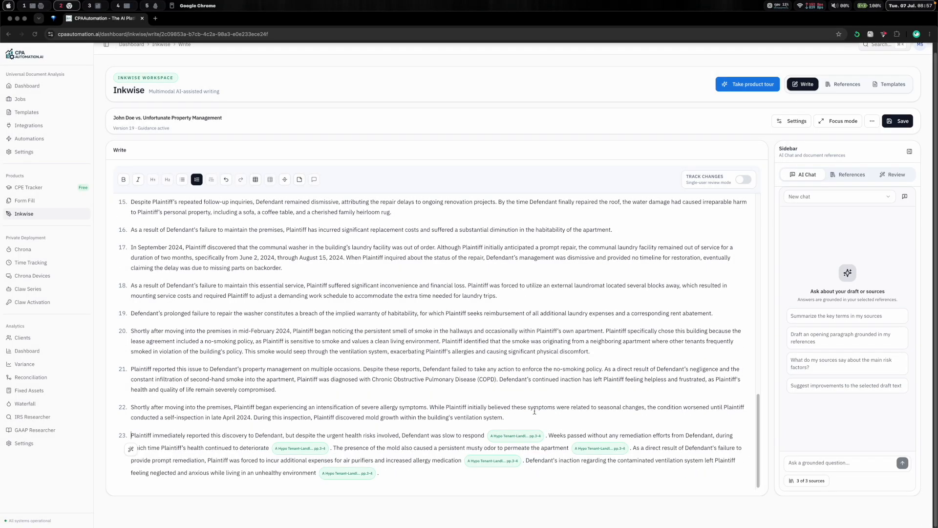
pyautogui.press('Left')
pyautogui.press('BackSpace')
pyautogui.press('BackSpace')
pyautogui.click(329, 448)
pyautogui.press('BackSpace')
pyautogui.press('BackSpace')
pyautogui.click(545, 436)
pyautogui.press('BackSpace')
pyautogui.press('BackSpace')
pyautogui.click(436, 463)
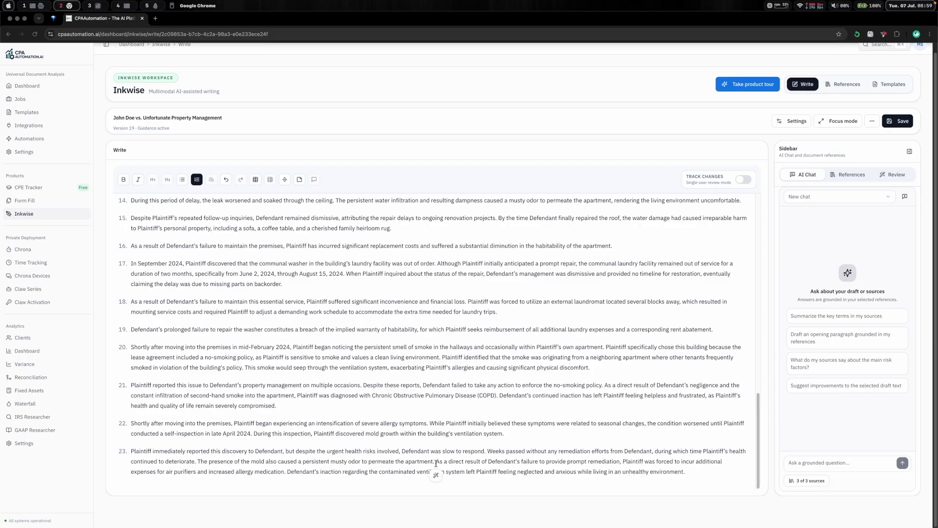
pyautogui.press('Return')
# - Add the allegation 'Plaintiff fully performed his obligations under the lease agreement. The entirety of the lease amount has been paid in full and on time.' and accept the inline suggestion
pyautogui.click(399, 469)
pyautogui.press('Return')
pyautogui.write('Plaintiff fully performed his obligations under the lease agreement. The entirety of the lease amount has been paid in full and on time.')
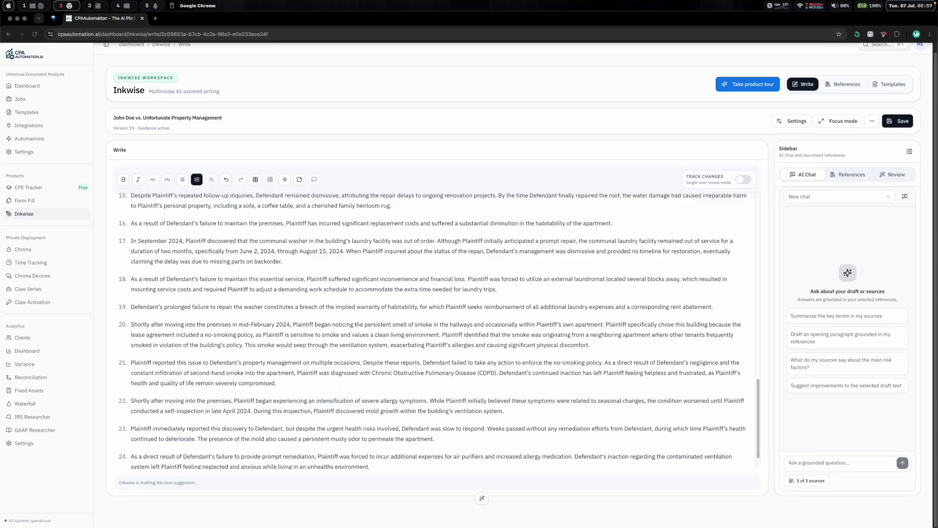
pyautogui.scroll(-3, 380, 430)
pyautogui.press('Tab')
pyautogui.press('BackSpace')
pyautogui.press('Return')
# - Add the allegation 'Defendant knew or should have known of the above defects' and complete it with the inline suggestion
pyautogui.write('Defendant knew or should have known of the above defects')
pyautogui.press('Tab')
pyautogui.press('BackSpace')
pyautogui.press('Return')
# - Add the allegation that Defendant acted in bad faith by neglecting its responsibilities, causing undue hardship, financial strain, and health risks to Plaintiff
pyautogui.write('Defendant acted in bad faith')
pyautogui.press('Tab')
pyautogui.press('BackSpace')
pyautogui.write('by neglecting its responsibilities under the Lease Agreement and applicable New York and common laws.')
pyautogui.press('BackSpace')
pyautogui.write(', thus causing undue hardship, financial strain, and health risks to Plaintiff.')
pyautogui.press('Return')
# - Add allegations that Plaintiff was entitled to use and enjoy the apartment and Defendant had to provide a habitable apartment under the lease and New York and common law
pyautogui.write('Plaintiff was entitled to the use and enjoyment of his leased apartment.')
pyautogui.press('Return')
pyautogui.write('Defendant had to provide a habitable apartment to the plaintiff pursuant to the implied warranty of habitability')
pyautogui.press('Tab')
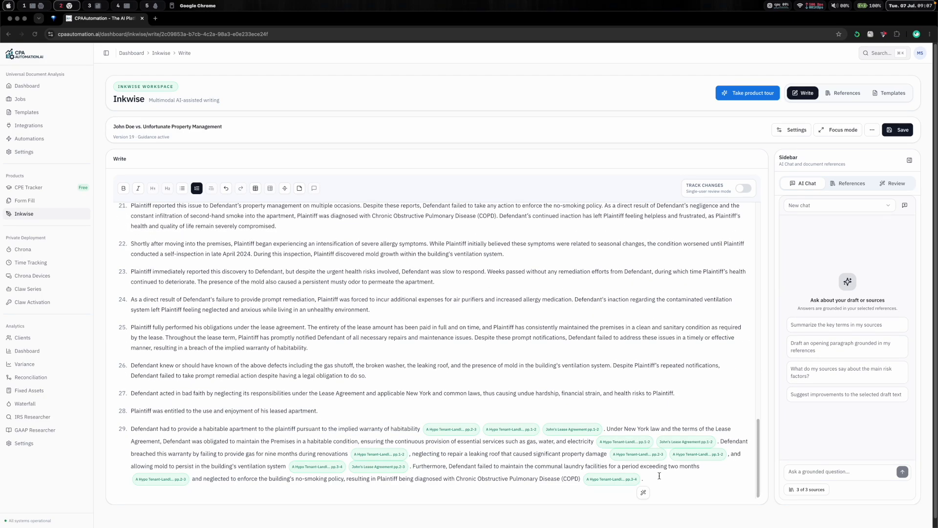
pyautogui.press('BackSpace')
pyautogui.write('terms of the lease agreement and applicable New York and common law.')
# - Add allegations claiming the sum of $30,000 and that Defendant's breach interfered with Plaintiff's use, enjoyment and occupancy of the apartment
pyautogui.press('Return')
pyautogui.write("Plaintiff is entitled to the sum of $30,000 as a result of Defendant's failure to fully and properly perform its obligations.")
pyautogui.press('Return')
pyautogui.write("As a direct and proximate cause of Defendant's actions, including breach of contract, Plaintiff's use, enjoyment and occupancy of his apartment was diminished and curtailed.")
# - Add the allegation that Defendant's acts and omissions violated numerous landlord and tenant laws, including but not limited to common law
pyautogui.press('Return')
pyautogui.write("Upon information and belief, Defendant's acts and omissions have violated numerous laws governing the conduct of landlord and tenants, including but not limited to common law,")
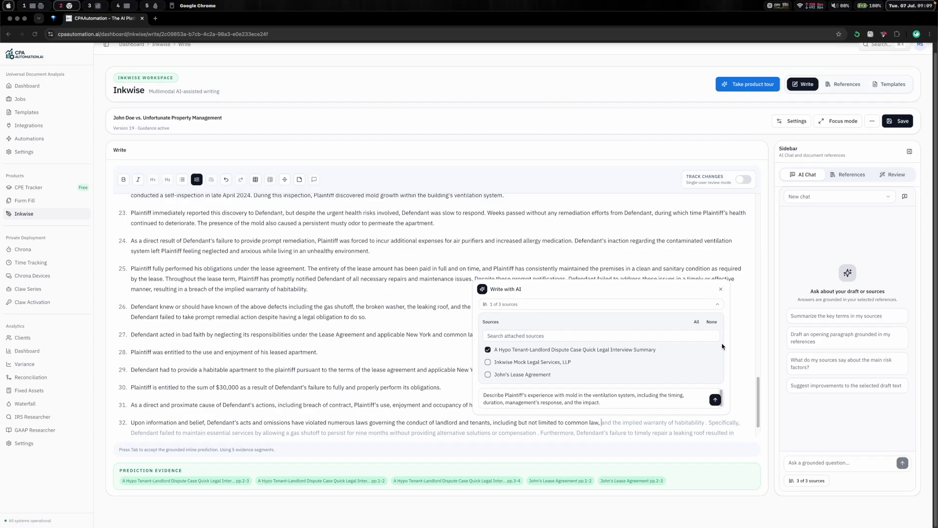
# - Deselect the interview summary source and insert an AI answer to 'What are the typical laws governing New York landlord and tenant relationships'
pyautogui.click(575, 350)
pyautogui.click(643, 404)
pyautogui.press('super+a')
pyautogui.write('What are the typical laws gover')
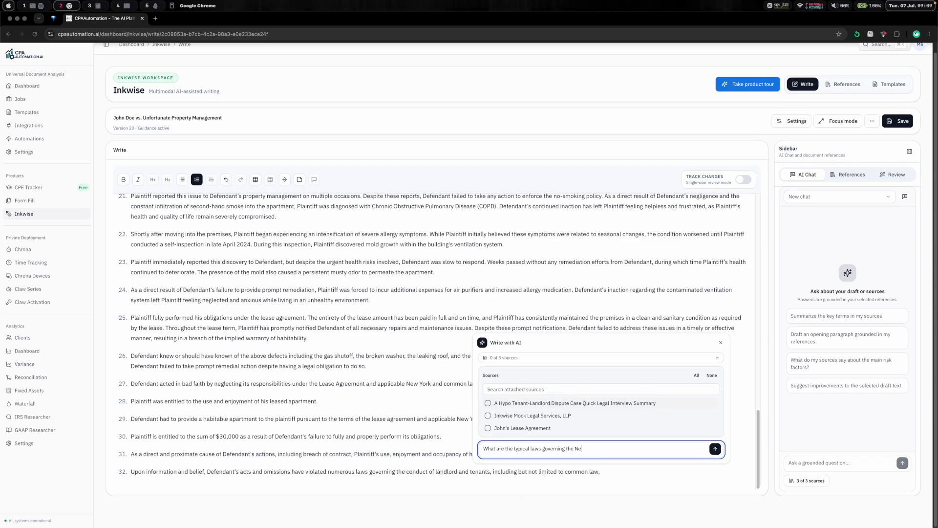
pyautogui.write('ning New York landlord and tenant relationships')
pyautogui.press('Return')
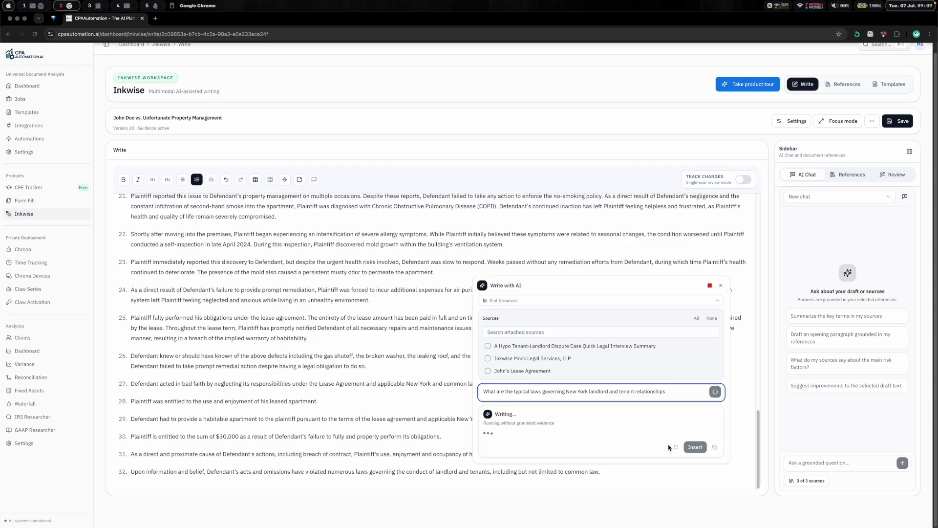
pyautogui.click(695, 446)
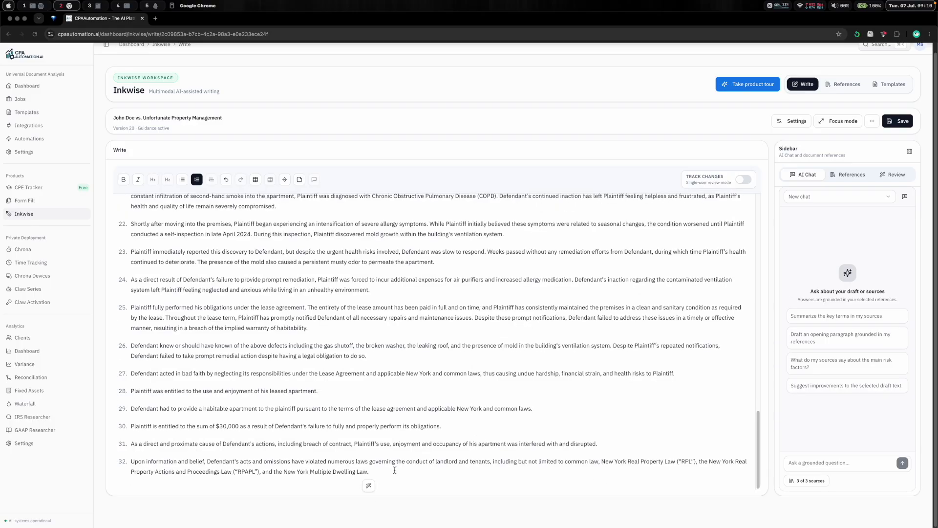
# - Continue the violated-laws allegation with 'New York' and accept the inline suggestion listing the state and city housing laws
pyautogui.click(697, 454)
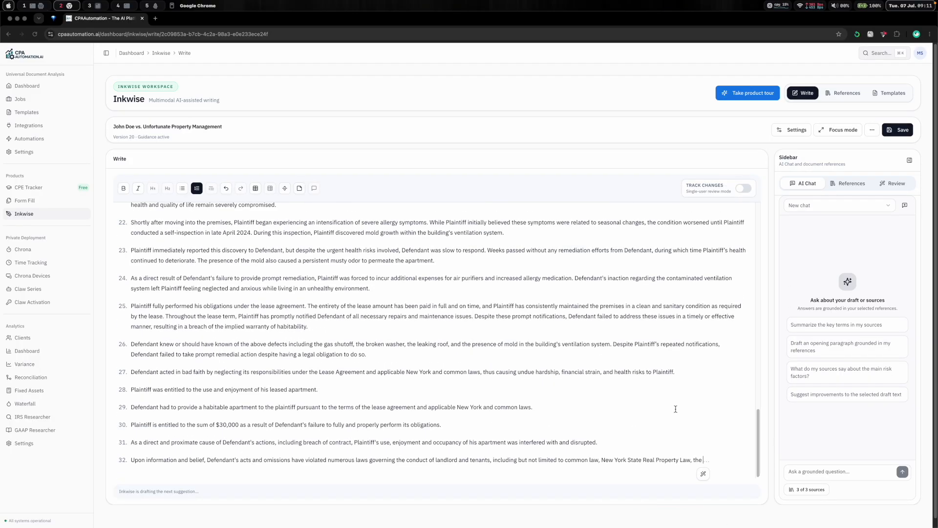
pyautogui.write('New York City Administrative Code, and the New York')
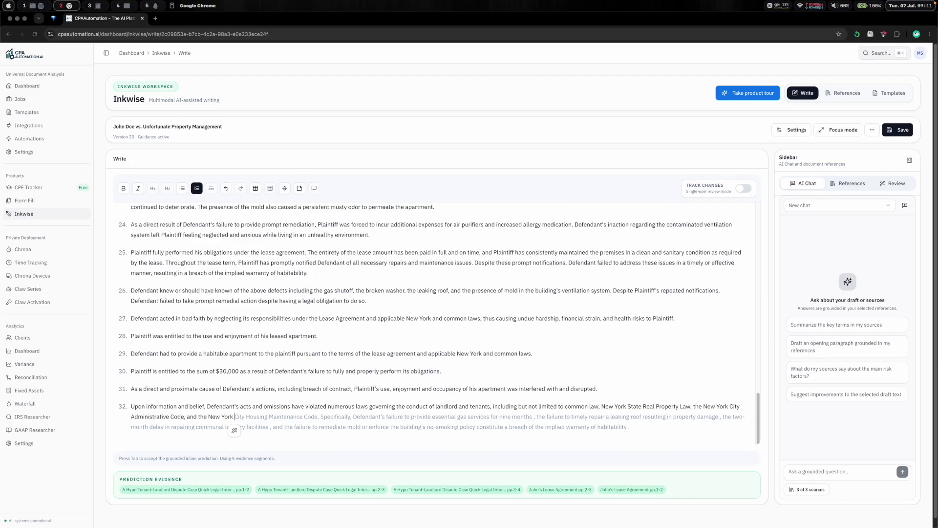
pyautogui.press('Tab')
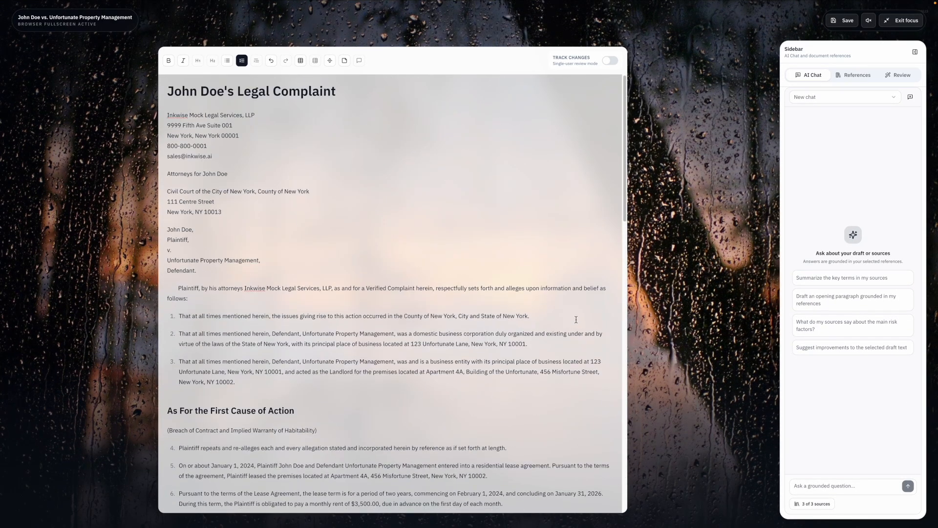
# - Add a level-2 heading 'As For The Second Cause of Action' with a '(Negligence)' line beneath it
pyautogui.press('Return')
pyautogui.press('Return')
pyautogui.hotkey('ctrl', 'alt', '2')
pyautogui.write('As For The Second Cause of Action')
pyautogui.press('Return')
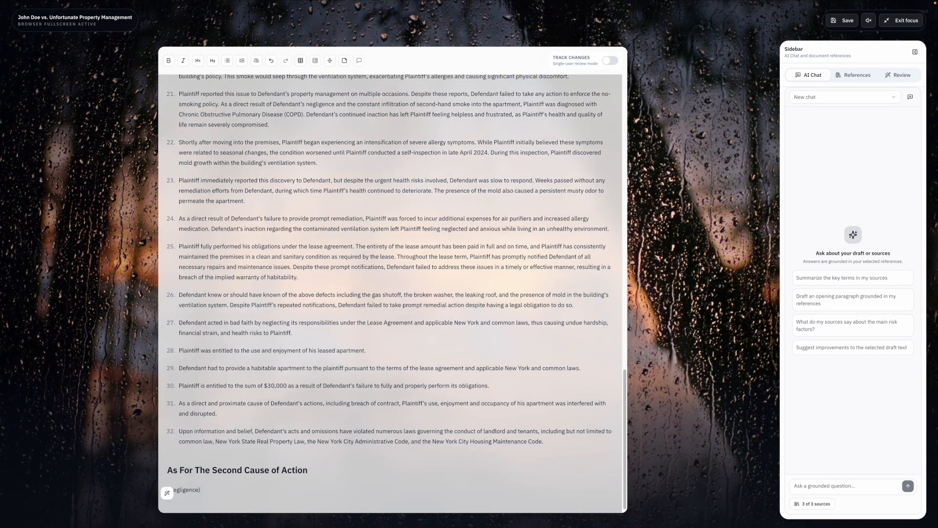
# - Ask the AI, grounded in the interview summary, how management may face negligence claims by element (duty of care, breach, causation, damage) and review the answer
pyautogui.click(167, 492)
pyautogui.click(78, 467)
pyautogui.click(54, 452)
pyautogui.write('Explain how the')
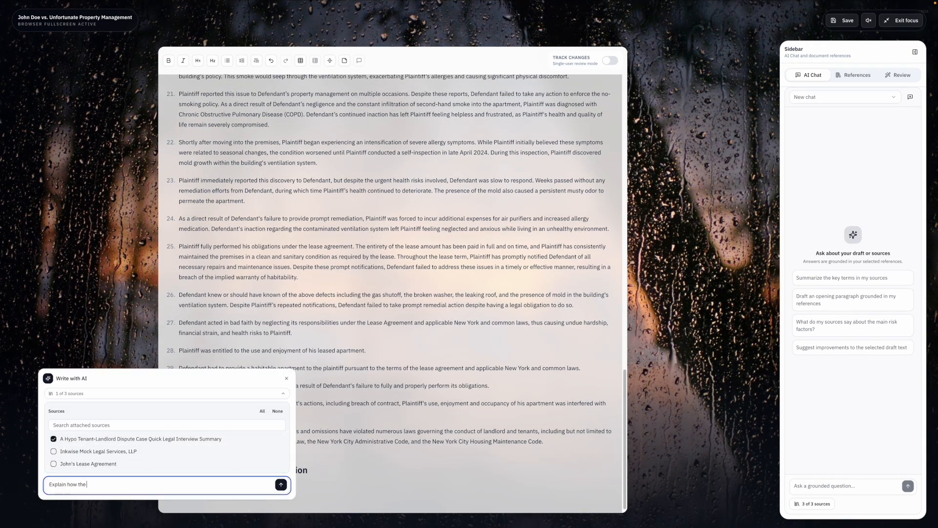
pyautogui.write(" management may be subject to negligence claims given each part of John's situation. Discuss such negligence")
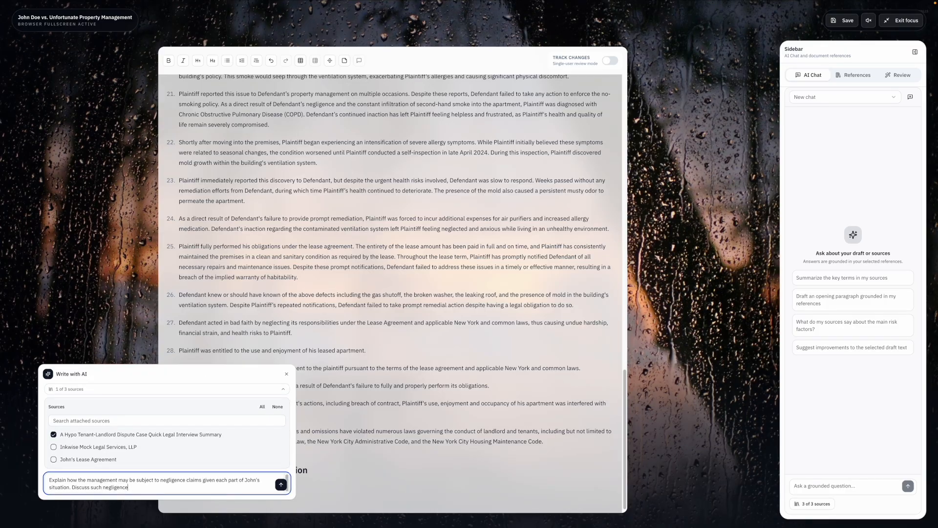
pyautogui.write(' claims by element (duty of care, breach, causation, and damage.)')
pyautogui.press('Return')
pyautogui.scroll(-3, 257, 459)
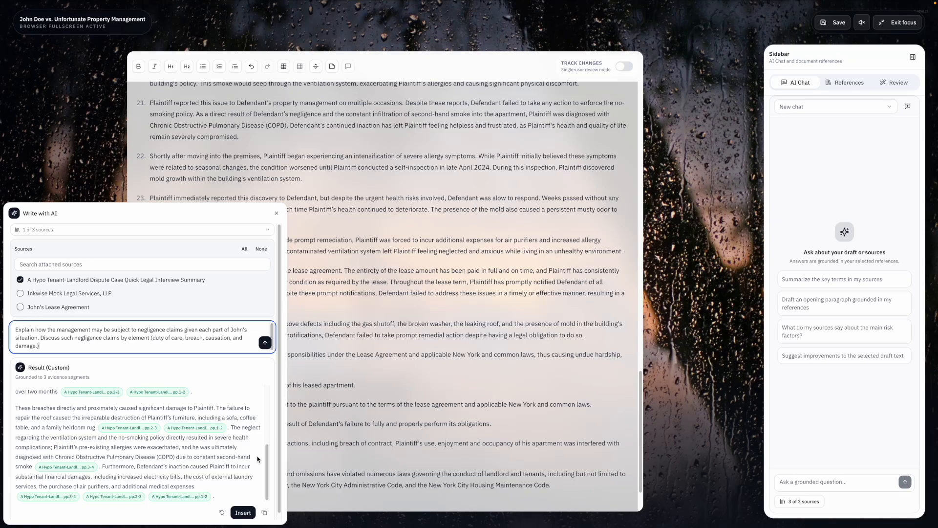
pyautogui.scroll(3, 187, 457)
pyautogui.scroll(-3, 188, 456)
pyautogui.click(276, 213)
pyautogui.scroll(-1, 475, 464)
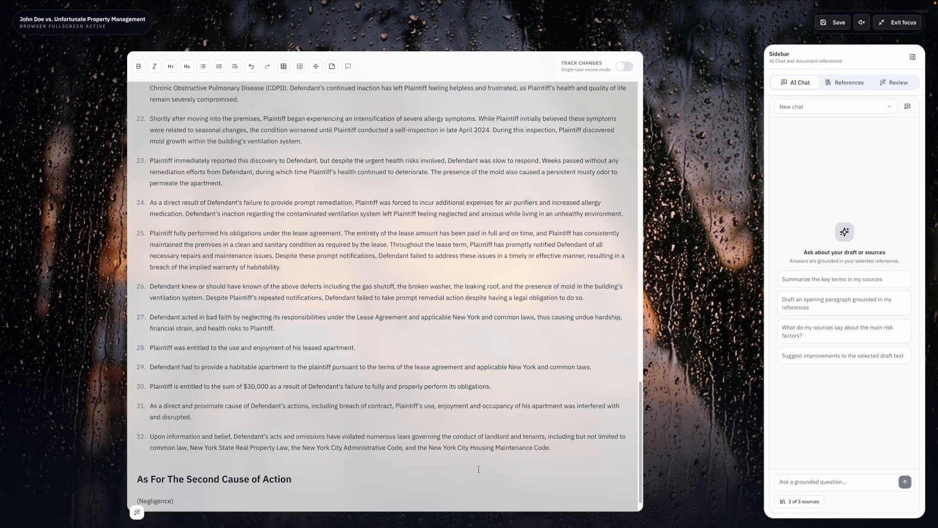
# - Start the negligence allegations with the 'Plaintiff repeats and re-alleges each and every allegation' paragraph copied from earlier in the complaint
pyautogui.write('33. Plaintiff')
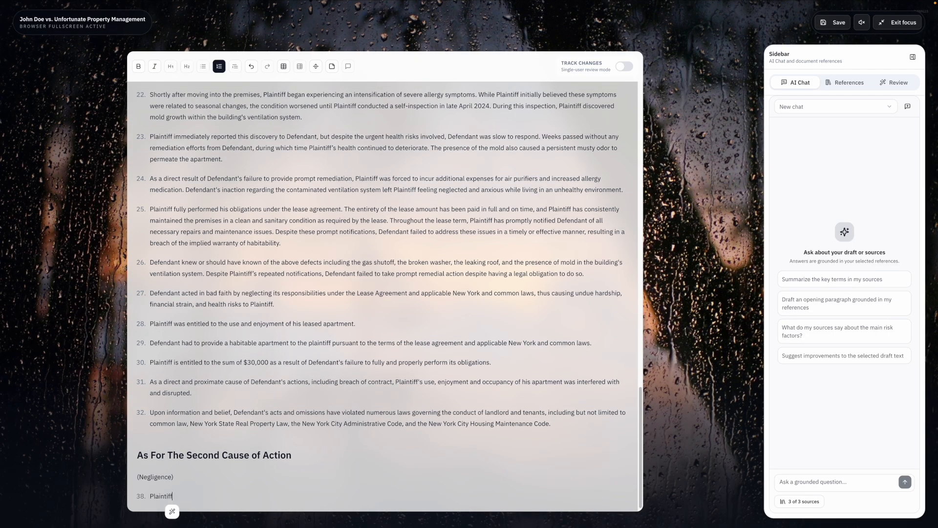
pyautogui.scroll(19, 359, 398)
pyautogui.moveTo(512, 367); pyautogui.dragTo(149, 367)
pyautogui.press('super+c')
pyautogui.scroll(-19, 150, 372)
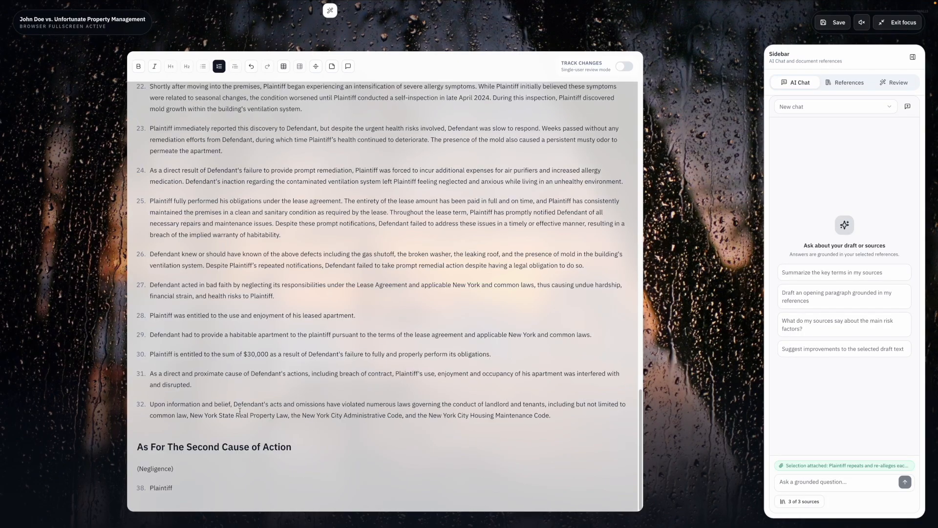
pyautogui.click(220, 490)
pyautogui.press('super+v')
pyautogui.press('Return')
# - Add the allegation 'Defendant owed a duty to Plaintiff to properly operate, maintain,' and accept the inline suggestion
pyautogui.write('Defendant owe')
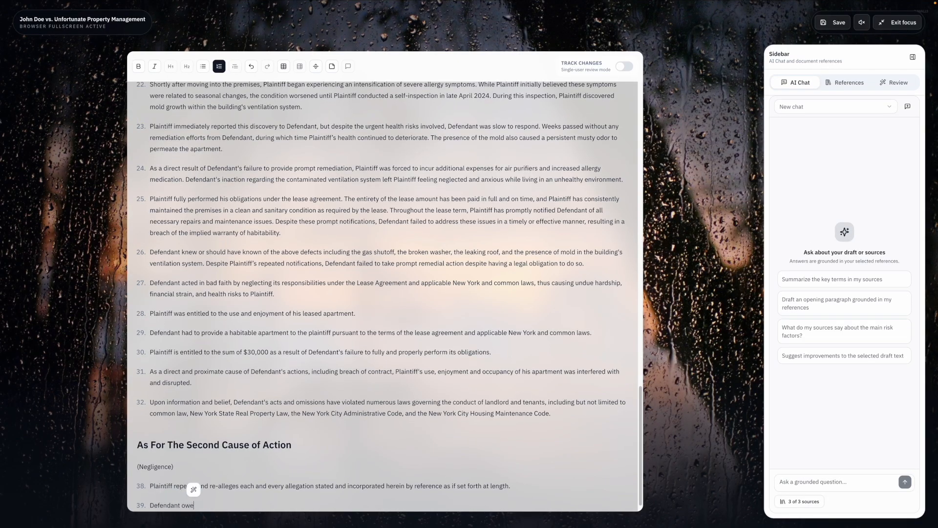
pyautogui.write('d a duty to Plaintiff to properly operate, maintain,')
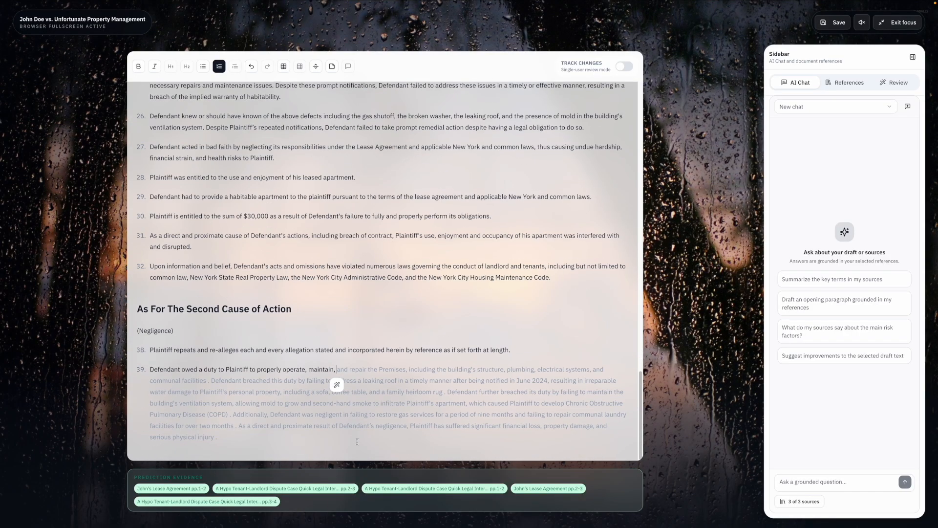
pyautogui.press('Tab')
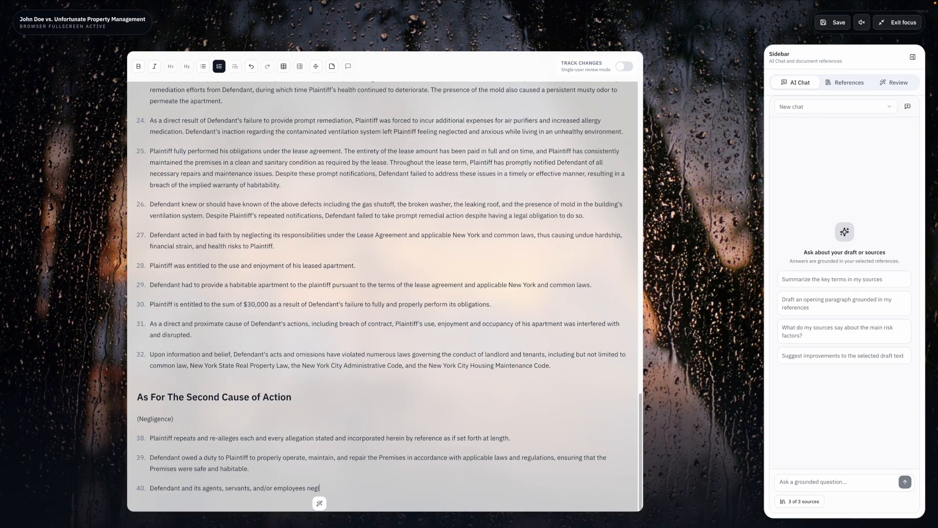
# - Write paragraph 40 on Defendant negligently managing the premises 'including failure to', and insert an AI-grounded list of management's failed actions in the tenant's situation
pyautogui.write('igently, carelessly and/or recklessly owned, maintained, and managed the premise in such a manner as to create an unsafe, dangerous and hazardous conditions, including failure to')
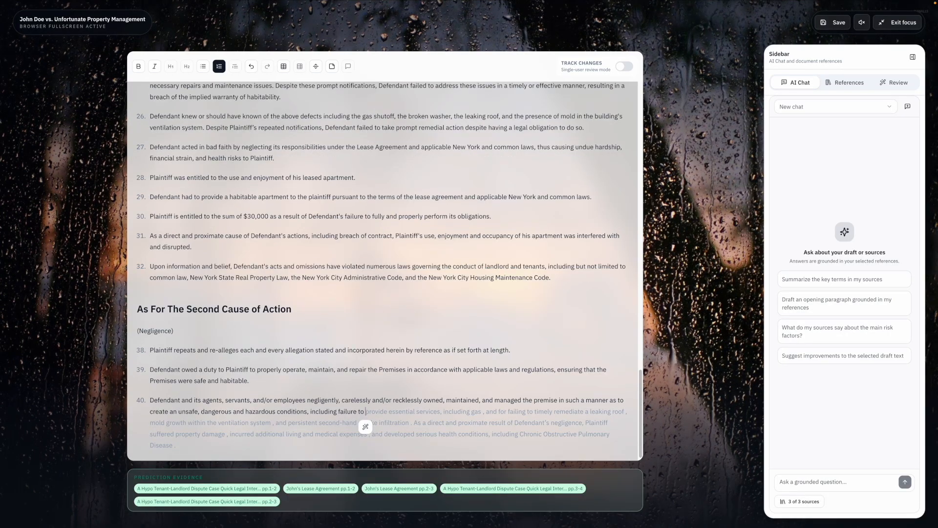
pyautogui.click(366, 427)
pyautogui.write('List the mana')
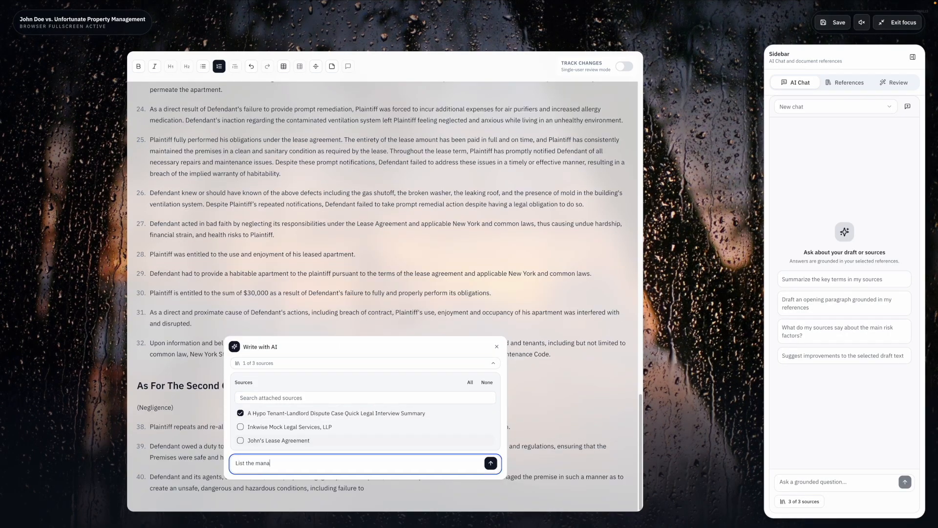
pyautogui.write("gement's failed actions in the tenant's situation")
pyautogui.press('Return')
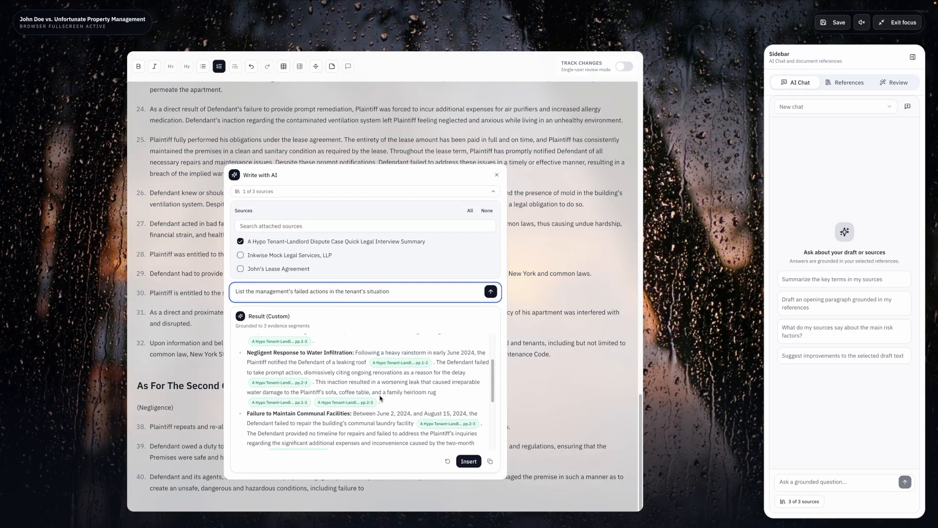
pyautogui.click(468, 462)
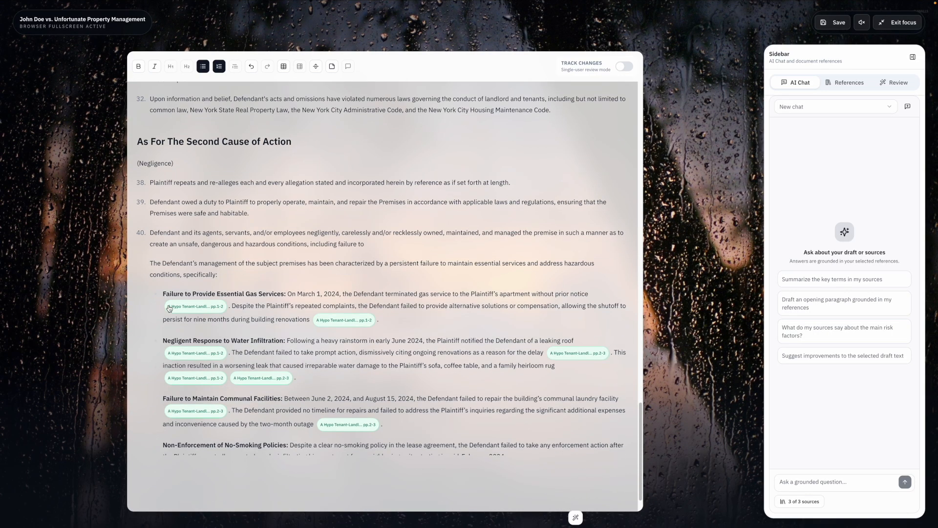
# - Join the first inserted item into paragraph 40 and lowercase it to 'failure to provide essential gas services'
pyautogui.press('Delete')
pyautogui.press('Delete')
pyautogui.press('Right')
pyautogui.press('BackSpace')
pyautogui.write('f')
pyautogui.hotkey('alt', 'Right')
pyautogui.hotkey('alt', 'Right')
pyautogui.press('Right')
pyautogui.press('Right')
pyautogui.press('BackSpace')
pyautogui.write('p')
pyautogui.hotkey('alt', 'Right')
pyautogui.press('Right')
pyautogui.press('Right')
pyautogui.press('BackSpace')
pyautogui.write('e')
pyautogui.hotkey('alt', 'Right')
pyautogui.press('Right')
pyautogui.press('Right')
pyautogui.press('BackSpace')
pyautogui.write('g')
pyautogui.hotkey('alt', 'Right')
pyautogui.press('Right')
pyautogui.press('Right')
pyautogui.press('BackSpace')
pyautogui.write('s')
pyautogui.press('Down')
# - Finish paragraph 40 with 'negligent response to water infiltration, failure to maintain communal facilities, non-enforcement of no-smoking policies, and failure to remediate mold growth.', deleting the leftover list
pyautogui.moveTo(457, 253); pyautogui.dragTo(507, 276)
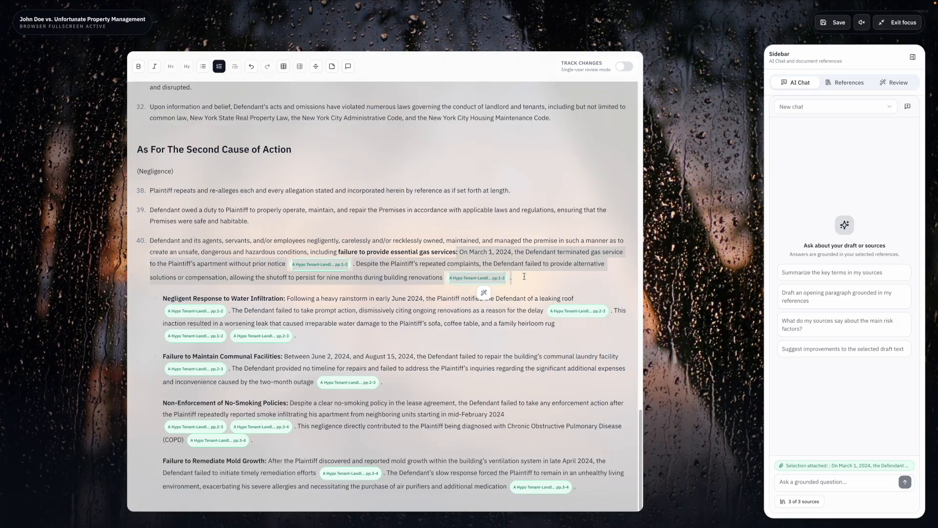
pyautogui.write(', negligent response to water infiltration, failure to maintain commu')
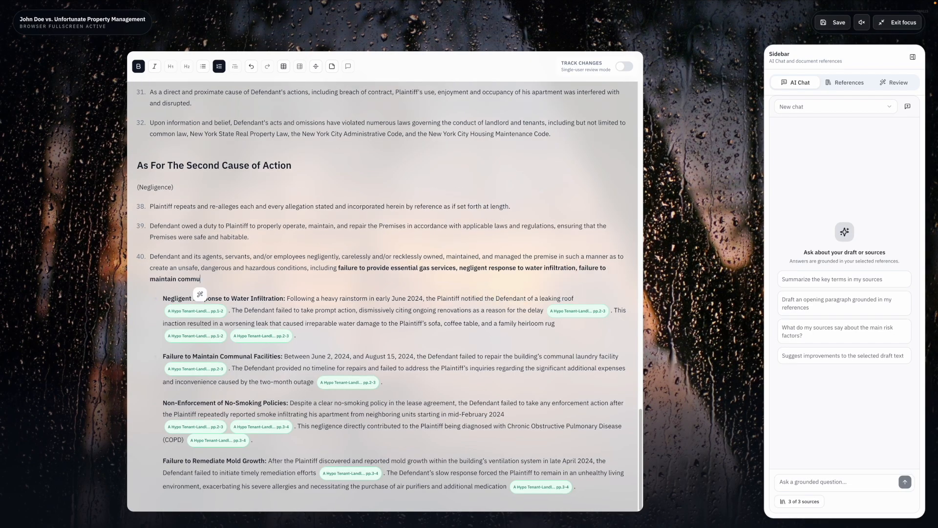
pyautogui.write('nal facilities, non-enforcement of no-smoking policies, and failure to remediate mold growth.')
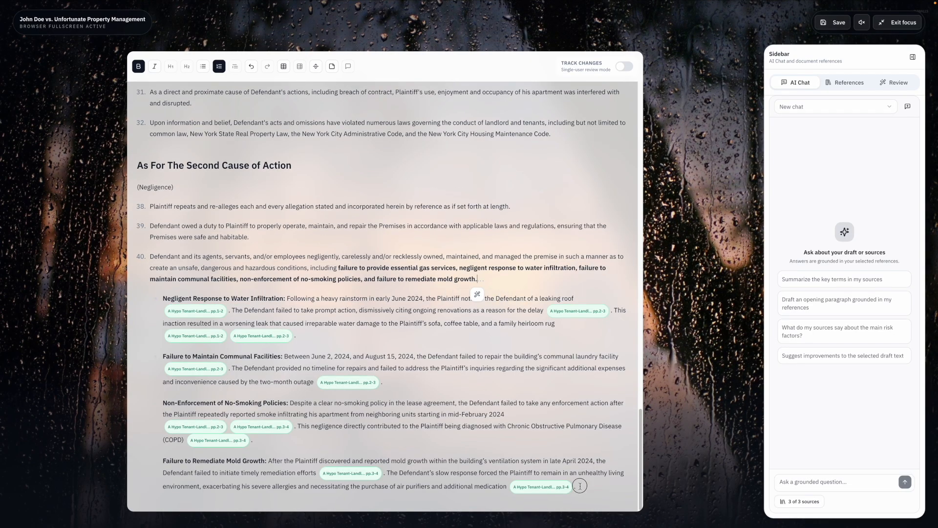
pyautogui.moveTo(580, 486); pyautogui.dragTo(477, 280)
pyautogui.press('BackSpace')
pyautogui.write('.')
# - Remove the bold formatting from the listed failures in paragraph 40
pyautogui.moveTo(338, 478); pyautogui.dragTo(503, 492)
pyautogui.press('super+b')
pyautogui.click(504, 492)
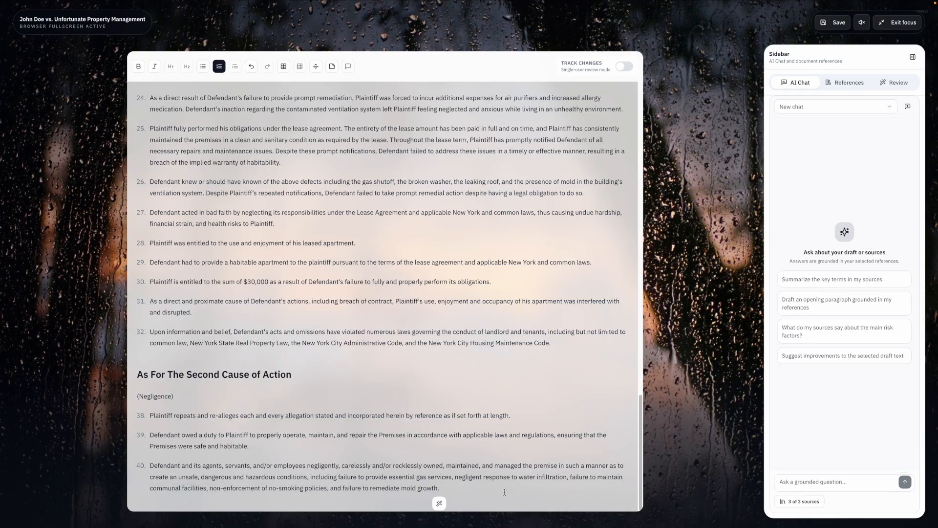
# - Add paragraph 41 'Plaintiff in no way caused or contributed to the dangerous or hazardous conditions alleged herein.' and start paragraph 42 on the resulting damages
pyautogui.press('Return')
pyautogui.write('Plaintiff in no way caused or contributed to the dangerous or hazardous conditions alleged herein.')
pyautogui.press('Return')
pyautogui.write("As a direct and proximate cause of Defendant's negligence, careless and/or reckless acts and/or omissions, Plaintiff was caused to sustain damages including, but not limited to,")
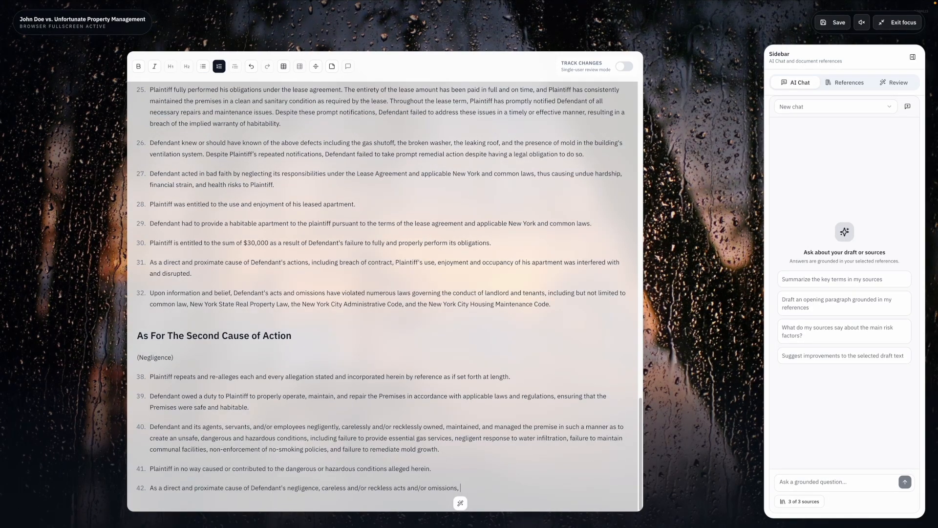
# - Have the AI rewrite paragraph 42 into a grounded summary of the damages caused by Defendant's negligence
pyautogui.click(348, 483)
pyautogui.moveTo(349, 483); pyautogui.dragTo(150, 395)
pyautogui.click(220, 502)
pyautogui.click(346, 369)
pyautogui.click(354, 501)
pyautogui.press('BackSpace')
pyautogui.click(454, 470)
# - Add a level-2 heading 'As For the Third Cause of Action' with an '(Unjust Enrichment)' line beneath it
pyautogui.press('Return')
pyautogui.press('Return')
pyautogui.click(189, 67)
pyautogui.write('As For The Third Cause of Action')
pyautogui.press('Return')
pyautogui.write('(Unjust Enrichment)')
pyautogui.moveTo(137, 496); pyautogui.dragTo(114, 498)
pyautogui.click(181, 354)
pyautogui.click(166, 473)
pyautogui.write("Expand on allegations in support of this claim, supported with details of Plaintiff's complaint")
pyautogui.click(297, 354)
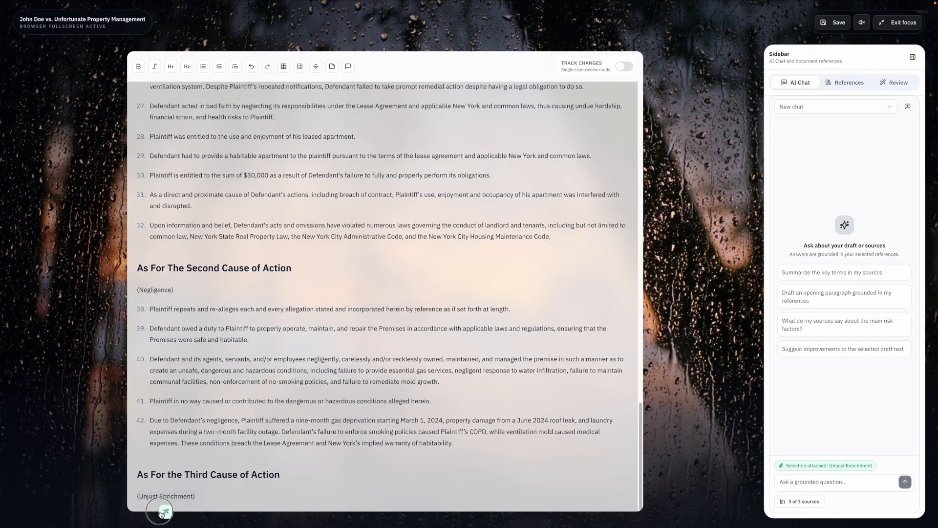
# - Ask the AI, grounded in the interview summary, how Defendant is subject to the selected unjust enrichment claim based on plaintiff's situation, and review the answer
pyautogui.click(165, 511)
pyautogui.write('Explain how defendant is subject to the claim (selected text) based on the tenants')
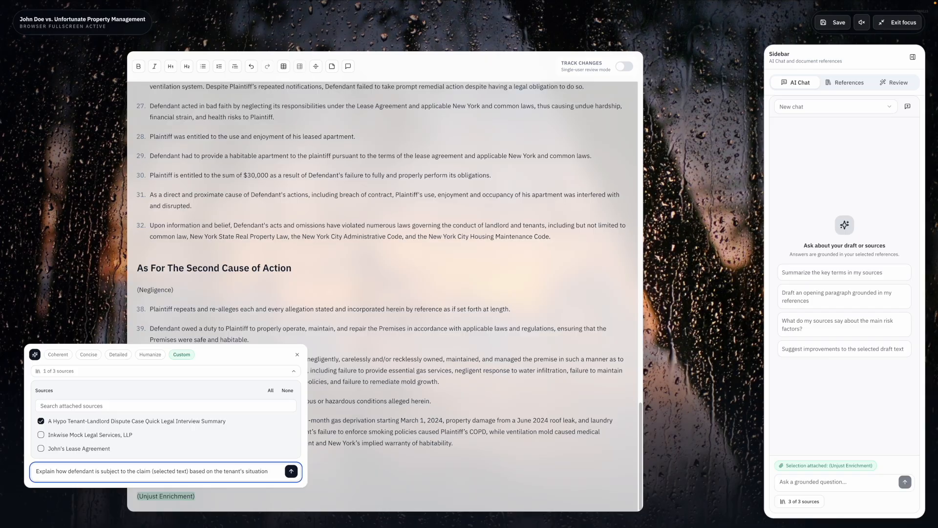
pyautogui.doubleClick(88, 471)
pyautogui.doubleClick(227, 471)
pyautogui.write("plaintiff's")
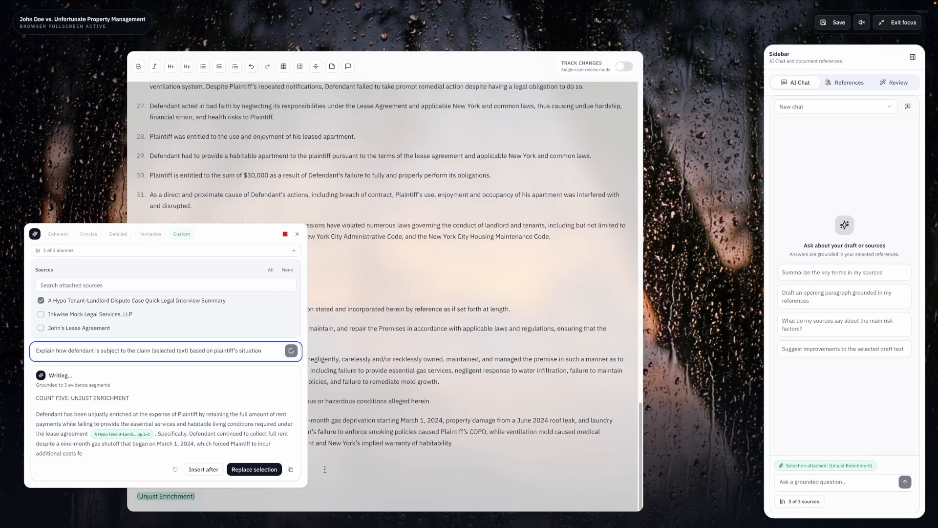
pyautogui.scroll(-2, 246, 424)
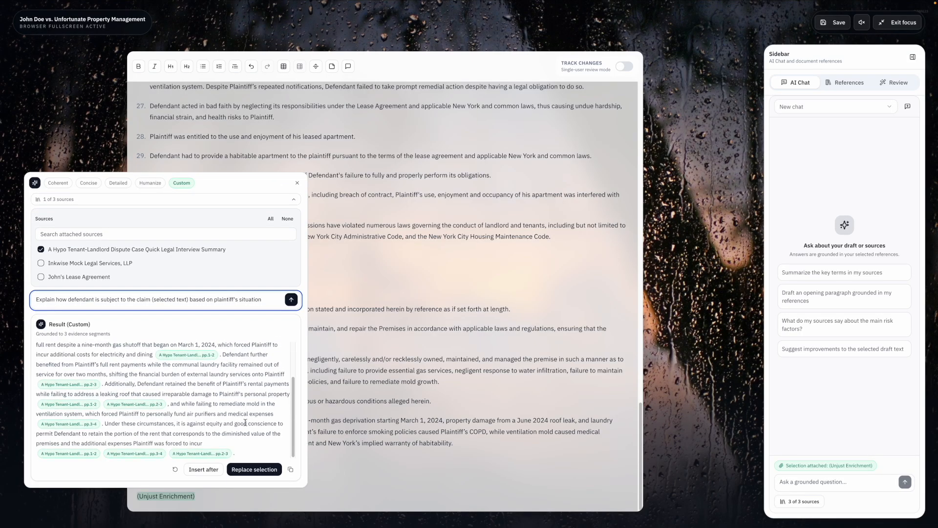
# - Add paragraph 43 by pasting the 'Plaintiff repeats and re-alleges each and every allegation' paragraph
pyautogui.press('Return')
pyautogui.write('43.')
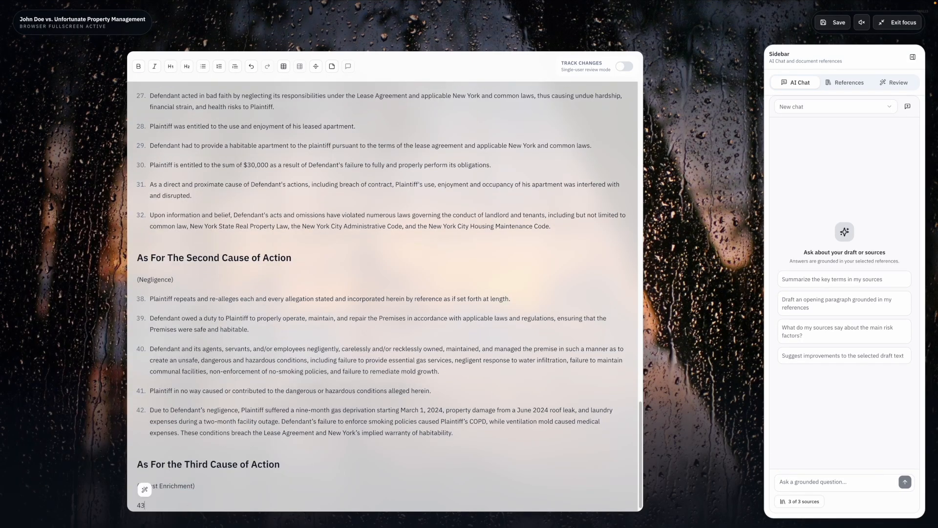
pyautogui.press('super+v')
pyautogui.press('Return')
# - Add paragraph 44 'Defendant is unjustly enriched as it received the entire rent amount without providing services agreed to' and accept the inline suggestion
pyautogui.write('Defendant is unjustly enriched as it received the entire rent amount without providing services agreed to, includi')
pyautogui.scroll(-2, 383, 448)
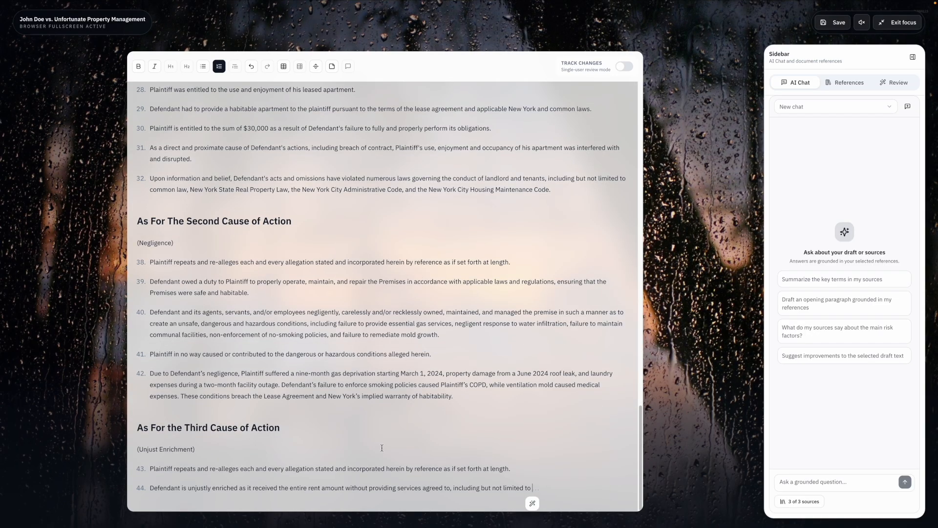
pyautogui.press('Tab')
pyautogui.press('BackSpace')
pyautogui.press('BackSpace')
pyautogui.press('BackSpace')
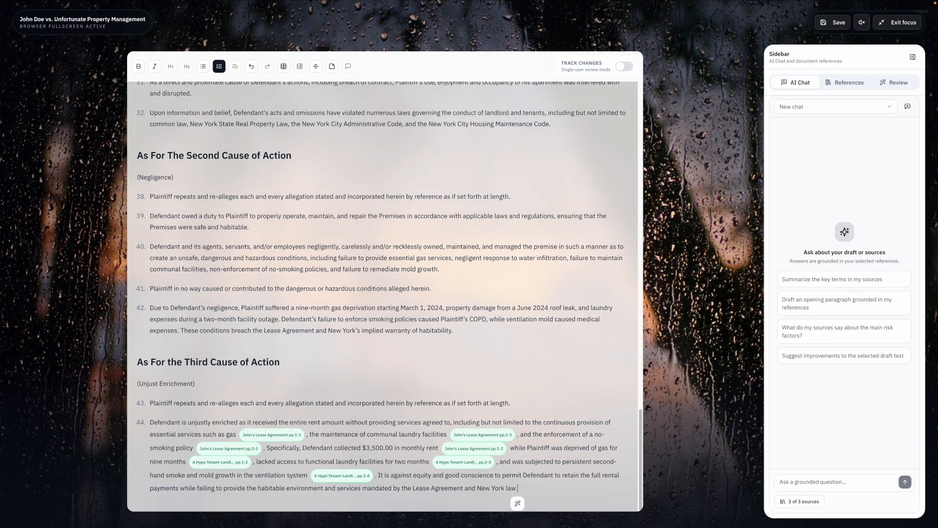
# - Have the AI, with no sources, return paragraph 44 stripped of citation bubbles and replace the paragraph with it
pyautogui.moveTo(518, 488); pyautogui.dragTo(150, 423)
pyautogui.click(343, 303)
pyautogui.click(215, 385)
pyautogui.write('Provide the exact block of text without citations.')
pyautogui.press('Return')
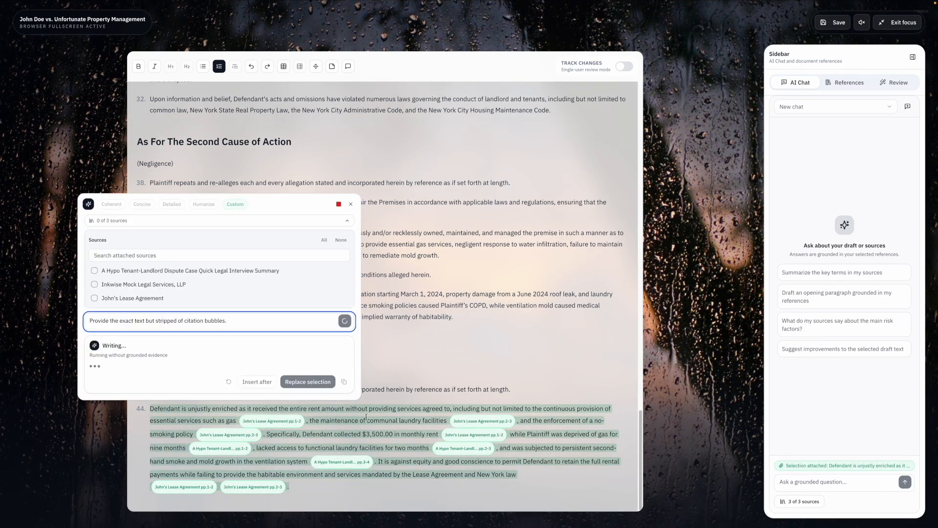
pyautogui.click(308, 382)
# - Add paragraph 45 stating Plaintiff is entitled to compensation for breach of contract, breach of the implied warranty of habitability, negligence and unjust enrichment
pyautogui.press('Return')
pyautogui.write("Therefore, Plaintiff is entitled to be compensated for Defendant's breach of contract, breach of")
pyautogui.press('Tab')
pyautogui.press('BackSpace')
pyautogui.press('BackSpace')
pyautogui.press('BackSpace')
# - Add paragraph 46 'By reason of the foregoing, Plaintiff is entitled to damages to be determined at trial', completed by the inline suggestion
pyautogui.press('Return')
pyautogui.write('By reason of the foregoing, Plaintiff is entitled to damages to be determined at trial')
pyautogui.scroll(1, 535, 424)
pyautogui.scroll(-2, 535, 424)
pyautogui.click(318, 445)
pyautogui.press('BackSpace')
pyautogui.press('BackSpace')
pyautogui.click(455, 477)
pyautogui.press('BackSpace')
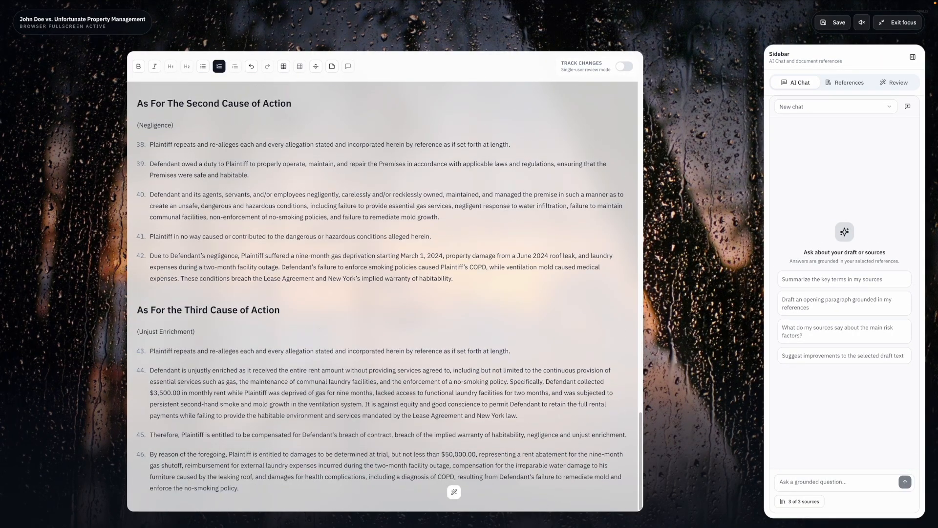
# - Add a level-2 heading 'As For the Fourth Cause of Action' with a '(Damage to Property)' line beneath it
pyautogui.click(240, 488)
pyautogui.press('Return')
pyautogui.press('Return')
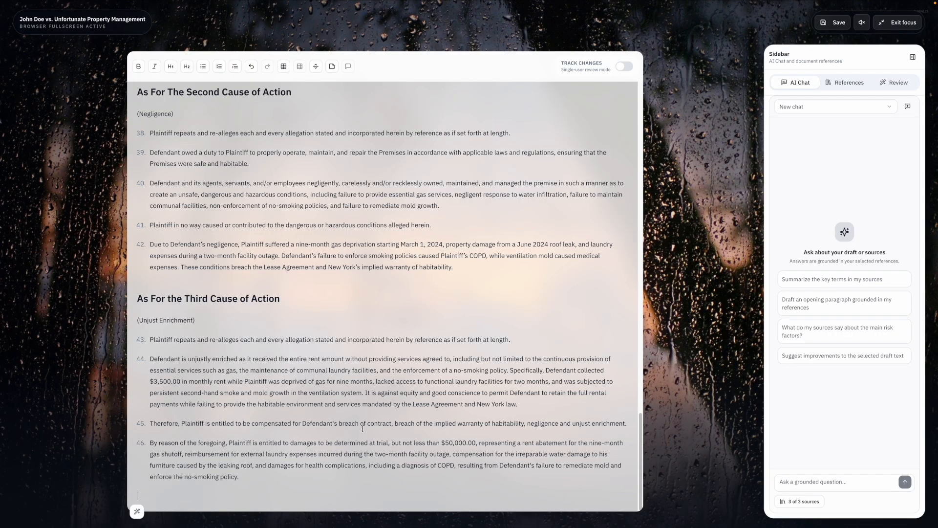
pyautogui.click(188, 68)
pyautogui.write('As')
pyautogui.write('se of Action')
pyautogui.press('Return')
pyautogui.write('(Damage to Property)')
# - Add paragraph 47 re-alleging all prior allegations and paragraph 48 stating Plaintiff's personal property sustained damages beyond repair
pyautogui.press('Return')
pyautogui.write('47. Plaintiff repeats and re-alleges each and every allegation stated and incorporated herein by reference as if set forth at length.')
pyautogui.press('Return')
pyautogui.write("Because of the actions and/or inactions of Defendant, Plaintiff's personal property sustained damages beyond repair.")
# - Have the AI rewrite the property-damage phrase of paragraph 48 based on the furniture damage in the interview, and lowercase its opening word
pyautogui.moveTo(306, 488); pyautogui.dragTo(487, 488)
pyautogui.click(412, 346)
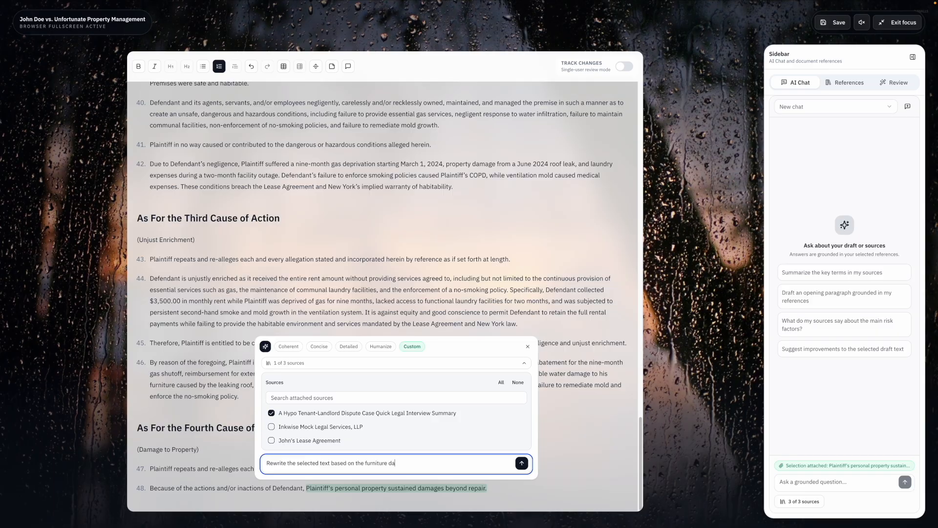
pyautogui.write('in the interview')
pyautogui.press('BackSpace')
pyautogui.press('BackSpace')
pyautogui.press('BackSpace')
pyautogui.press('BackSpace')
pyautogui.press('BackSpace')
pyautogui.press('BackSpace')
pyautogui.press('BackSpace')
pyautogui.press('BackSpace')
pyautogui.press('BackSpace')
pyautogui.press('BackSpace')
pyautogui.press('BackSpace')
pyautogui.press('BackSpace')
pyautogui.press('BackSpace')
pyautogui.press('BackSpace')
pyautogui.press('BackSpace')
pyautogui.press('BackSpace')
pyautogui.press('BackSpace')
pyautogui.press('BackSpace')
pyautogui.press('BackSpace')
pyautogui.press('BackSpace')
pyautogui.press('Return')
pyautogui.click(483, 460)
pyautogui.press('Delete')
pyautogui.write('a')
# - Add paragraph 49 on spending thousands of dollars to replace the damaged items and paragraph 50 starting 'In light of the foregoing, Plaintiff is entitled to'
pyautogui.click(452, 490)
pyautogui.press('Return')
pyautogui.write('As a result of the foregoing, Plaintiff will have to spend thousands of dollars to replace the damaged items.')
pyautogui.press('Return')
pyautogui.write('In light of the foregoing, Plaintiff is entitled to')
# - Have the AI write the complaint's prayers with a summary WHEREFORE first, based on all selected causes of action, and insert them
pyautogui.scroll(20, 518, 477)
pyautogui.scroll(-20, 518, 476)
pyautogui.press('super+a')
pyautogui.click(403, 504)
pyautogui.click(398, 391)
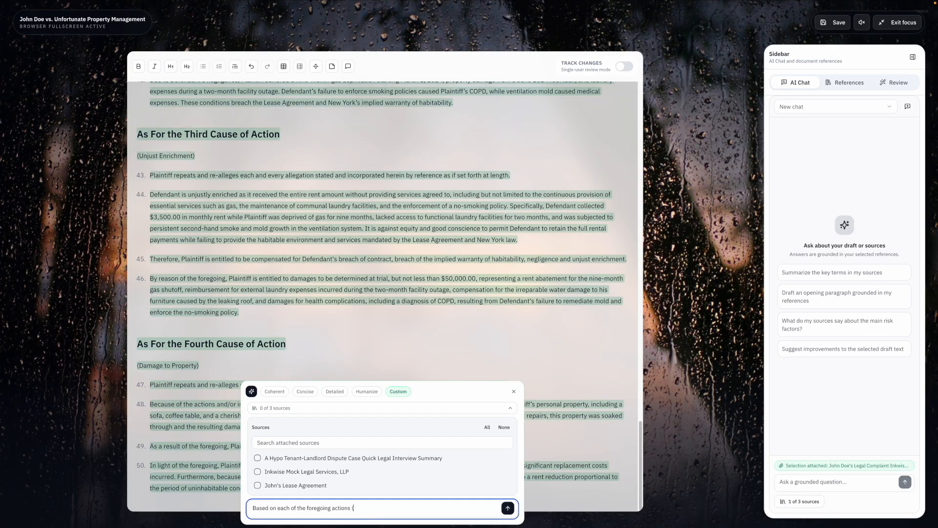
pyautogui.write('Based on each of the foregoing actions (selected text), write prayers for the complaint. Write one summary WHEREFORE first.')
pyautogui.press('Return')
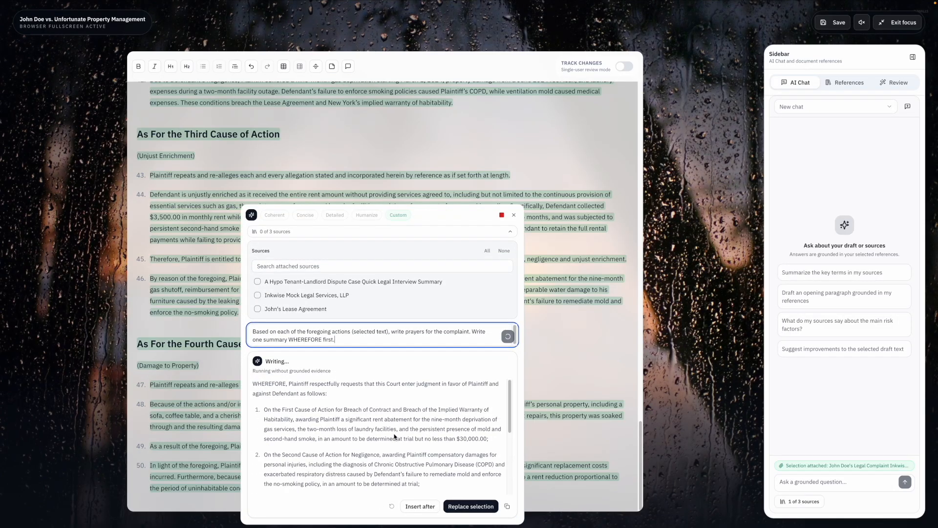
pyautogui.click(471, 506)
# - Change the opening 'On' of the first four prayer items to 'As to'
pyautogui.scroll(-5, 426, 382)
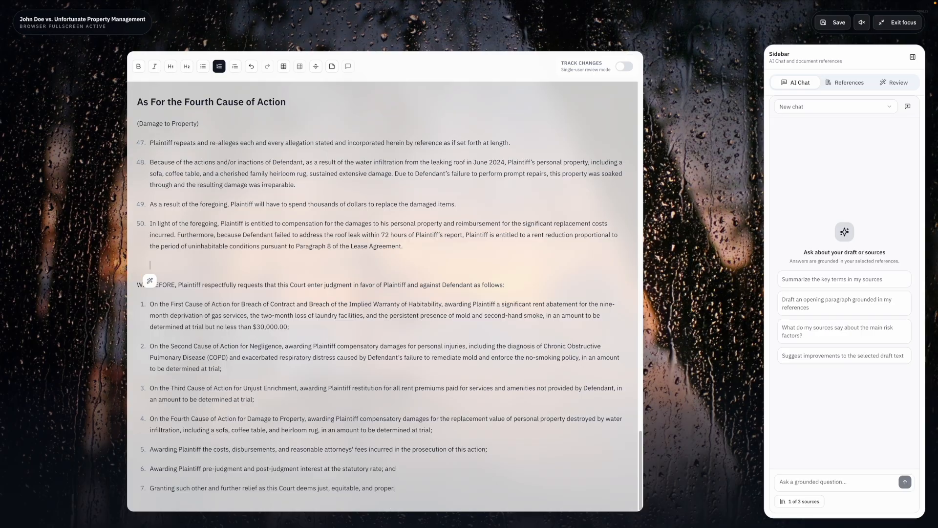
pyautogui.press('BackSpace')
pyautogui.doubleClick(157, 305)
pyautogui.press('BackSpace')
pyautogui.write('As to')
pyautogui.doubleClick(154, 346)
pyautogui.moveTo(150, 305); pyautogui.dragTo(165, 308)
pyautogui.hotkey('ctrl', 'c')
pyautogui.doubleClick(155, 346)
pyautogui.hotkey('ctrl', 'v')
pyautogui.doubleClick(155, 388)
pyautogui.hotkey('ctrl', 'v')
pyautogui.doubleClick(155, 419)
pyautogui.hotkey('ctrl', 'v')
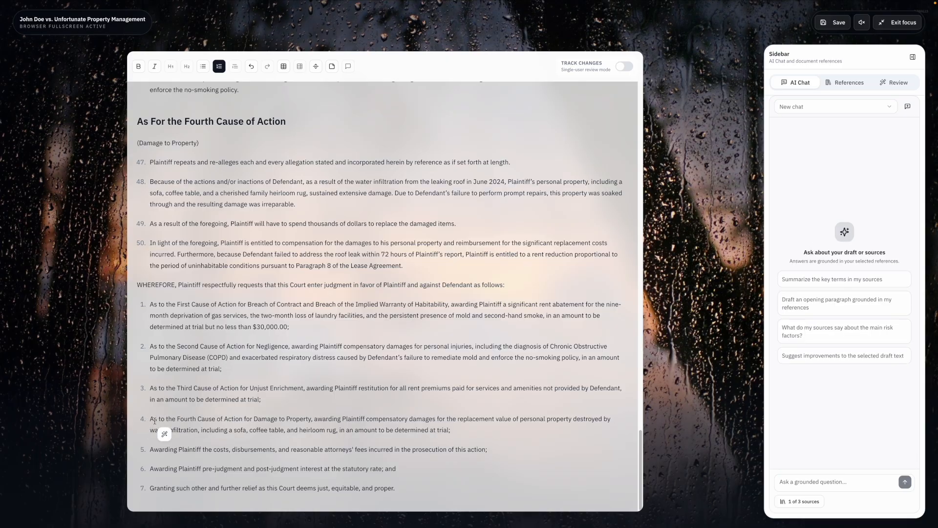
# - Add the signature block: 'Dated: New York City, New York', 'July 7, 2026', 'By:' and the attorney's name
pyautogui.press('Return')
pyautogui.press('Return')
pyautogui.write('Dated: New York City, New York')
pyautogui.press('Return')
pyautogui.write('July 7, 2026')
pyautogui.press('Return')
pyautogui.write('By:')
# - Finish the signature block with 'Dated: New York City, New York', January 19, 2025, the attorney's name after 'By:', the firm name and the firm's address
pyautogui.press('Return')
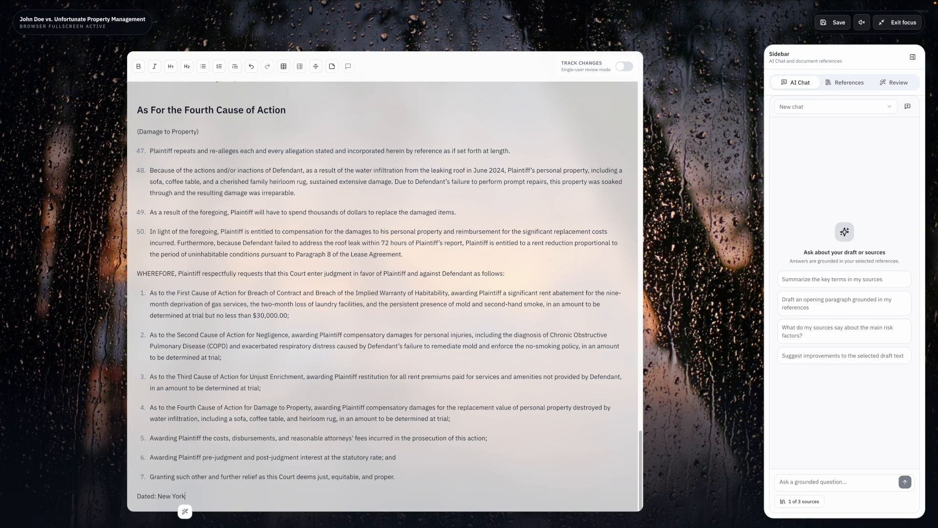
pyautogui.write('City, New York')
pyautogui.press('Return')
pyautogui.write('January 19, 2025')
pyautogui.press('Return')
pyautogui.press('Return')
pyautogui.write('Inkwise Mock Legal Services, LLP')
pyautogui.press('Return')
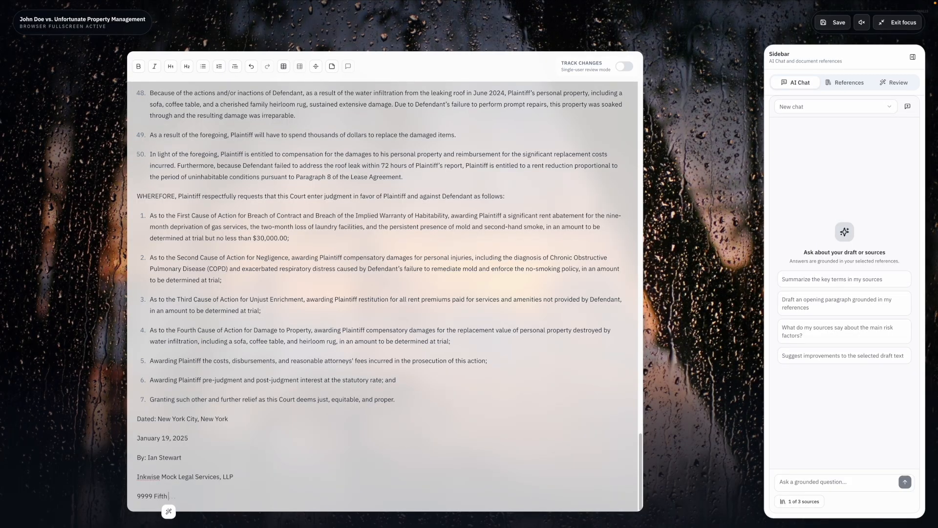
pyautogui.write('9999 Fifth')
pyautogui.press('Tab')
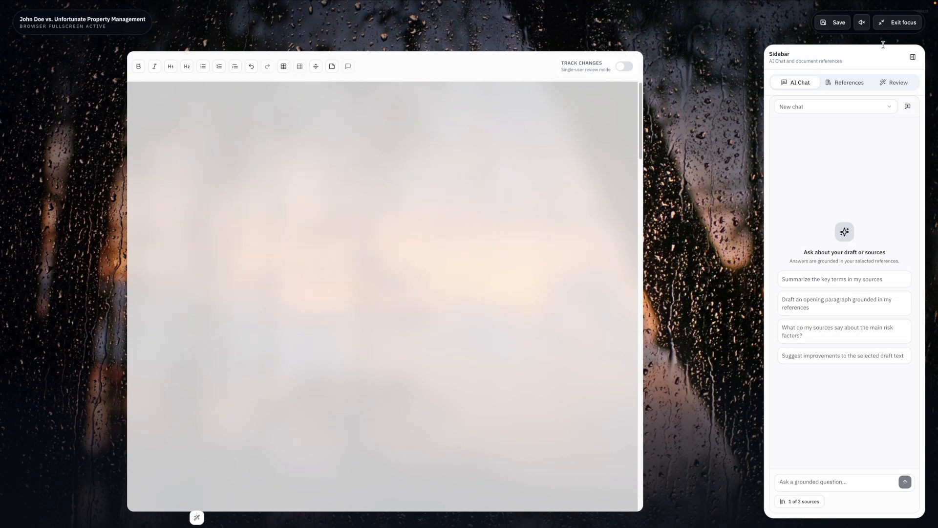
# - Leave focus mode and browse the document's version history, previewing earlier revisions
pyautogui.click(898, 22)
pyautogui.click(866, 104)
pyautogui.click(835, 197)
pyautogui.scroll(-5, 830, 236)
pyautogui.scroll(-3, 830, 236)
pyautogui.click(728, 117)
pyautogui.scroll(-10, 805, 244)
pyautogui.click(727, 224)
pyautogui.scroll(-15, 721, 357)
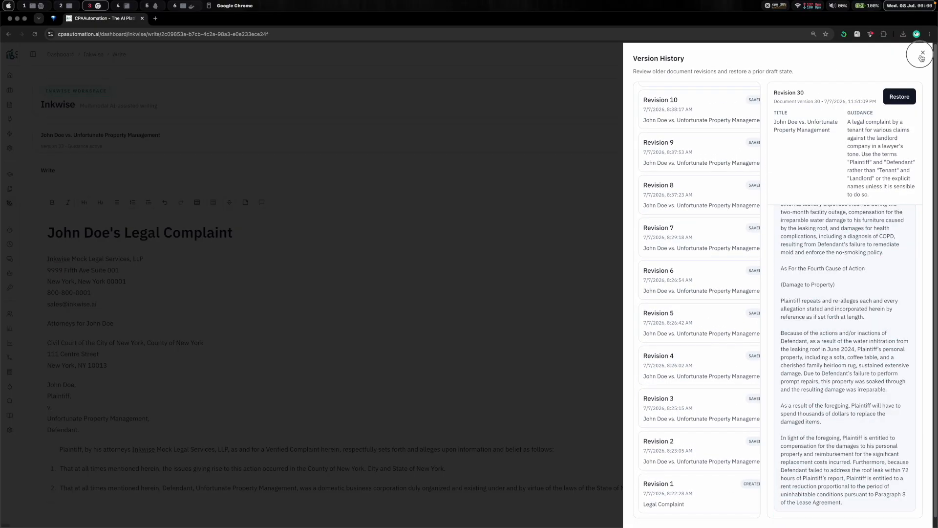
pyautogui.click(923, 54)
# - Export the complaint as a PDF, then open the downloaded file and scroll through its pages
pyautogui.click(866, 139)
pyautogui.click(844, 169)
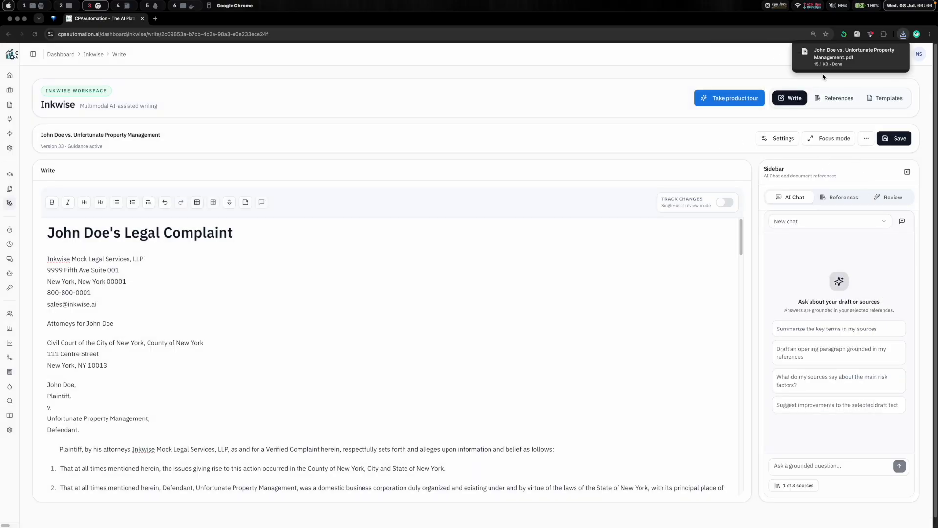
pyautogui.click(837, 62)
pyautogui.scroll(-20, 599, 176)
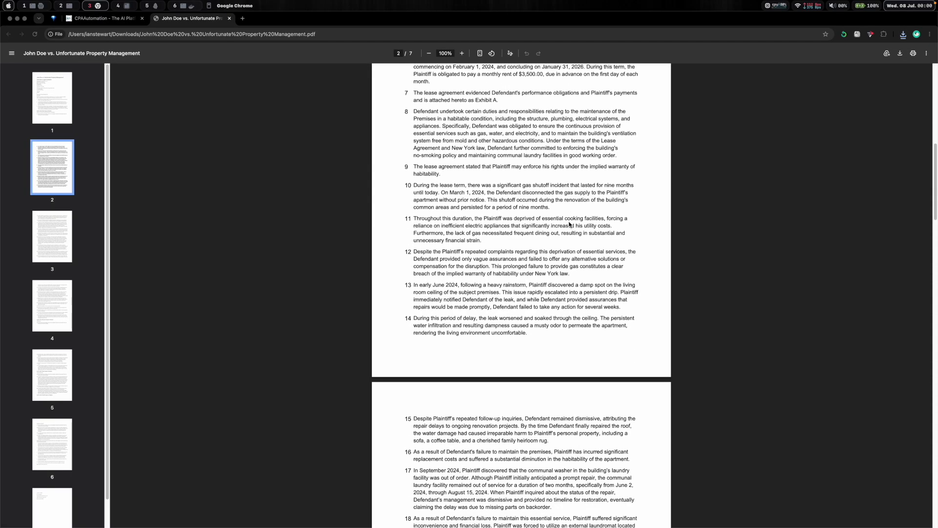
pyautogui.scroll(-20, 569, 224)
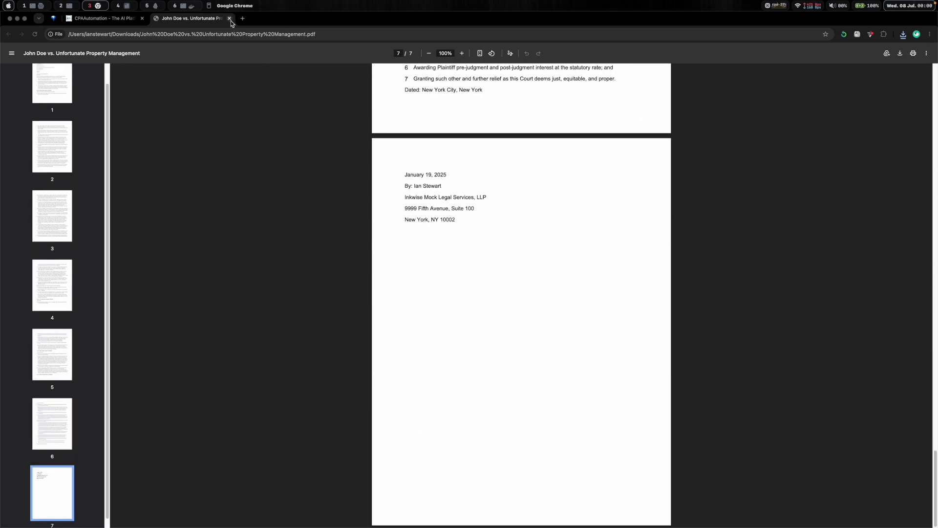